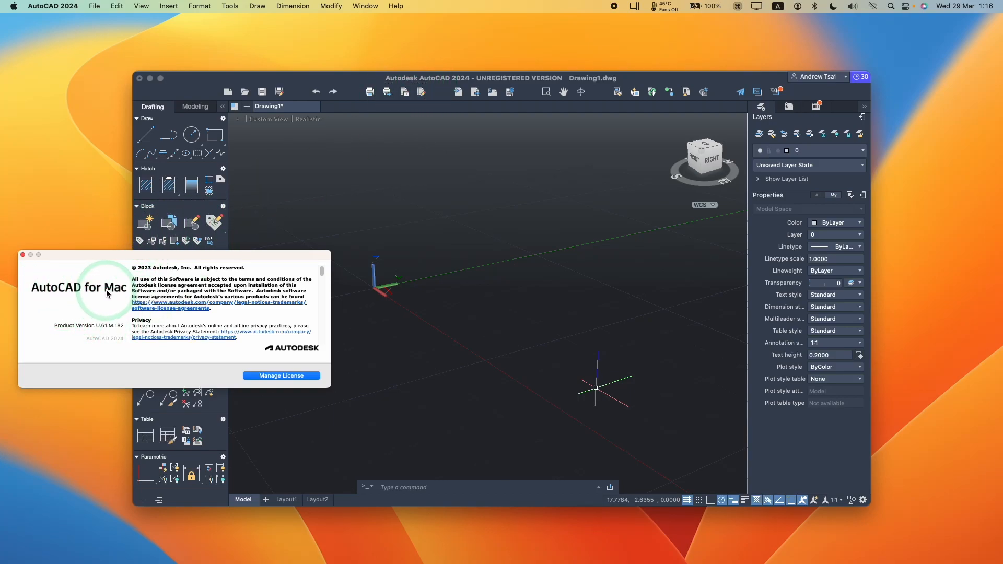
Close About AutoCAD and check in Activity Monitor that AutoCAD 2024 runs as an Apple process.
left_click(25, 257)
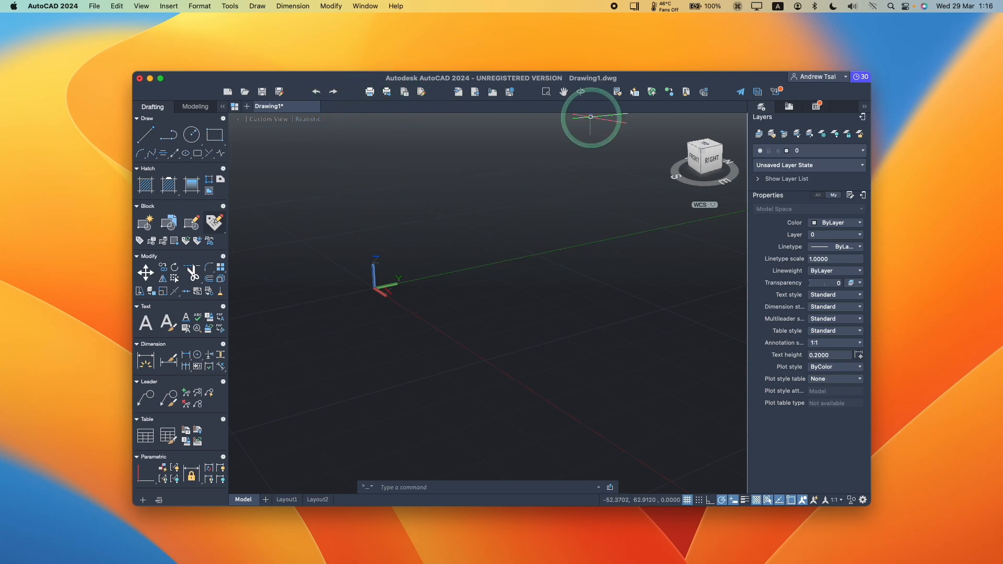
key("super+Tab")
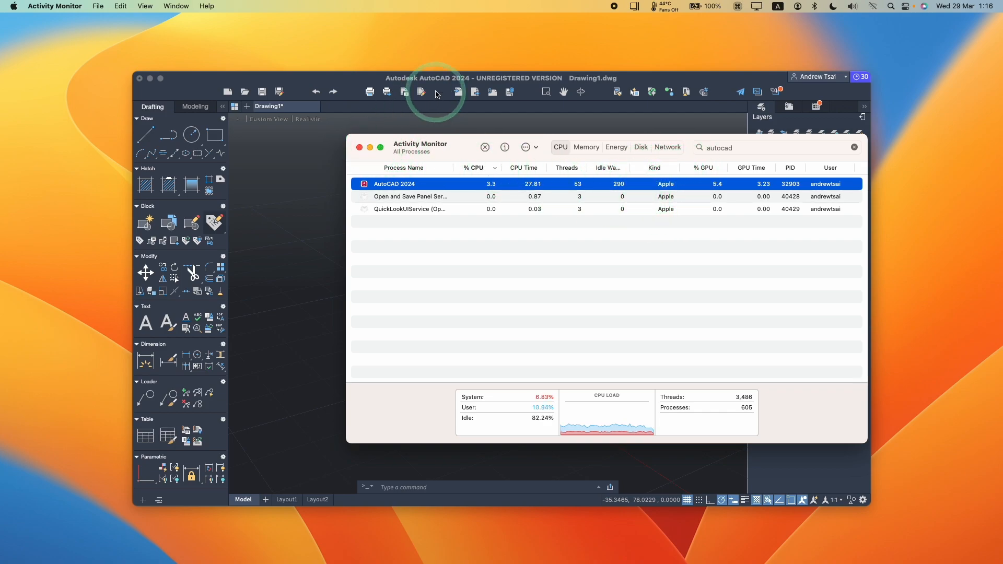
left_click(370, 148)
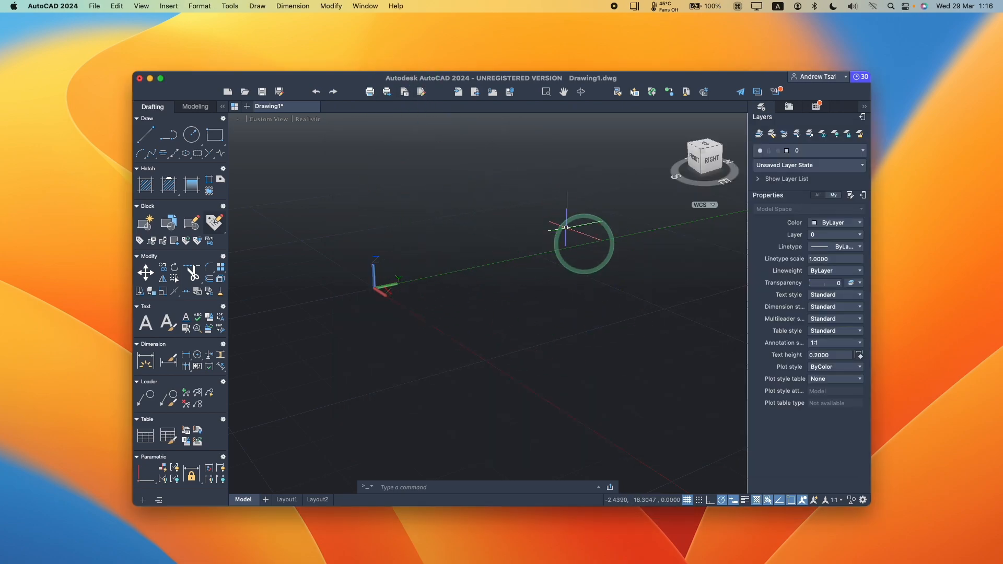
scroll(580, 451, "up", 1)
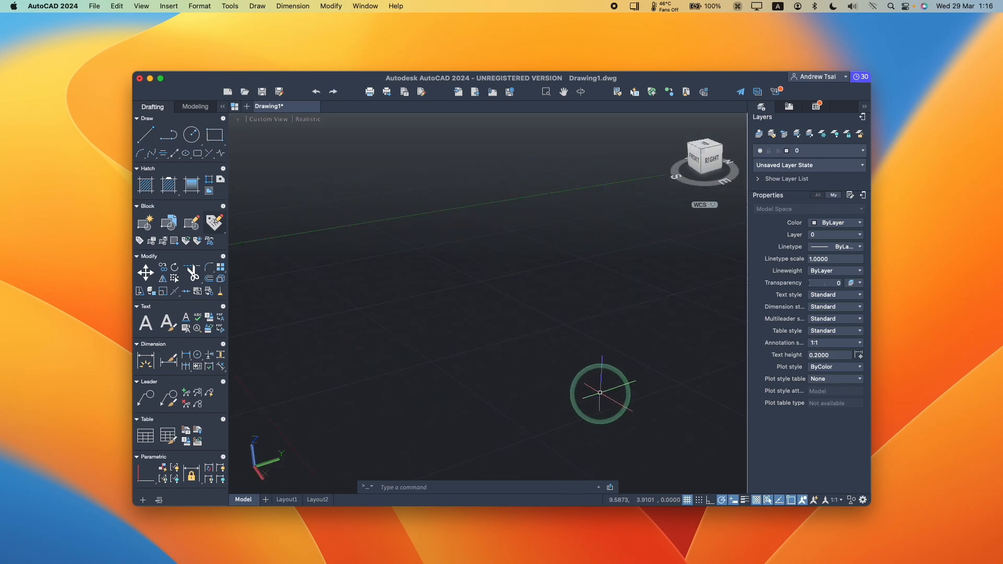
Start a new drawing to bring up the Select Template list, then move to the Autodesk site in Chrome.
middle_click_drag(579, 447, 514, 290, "shift")
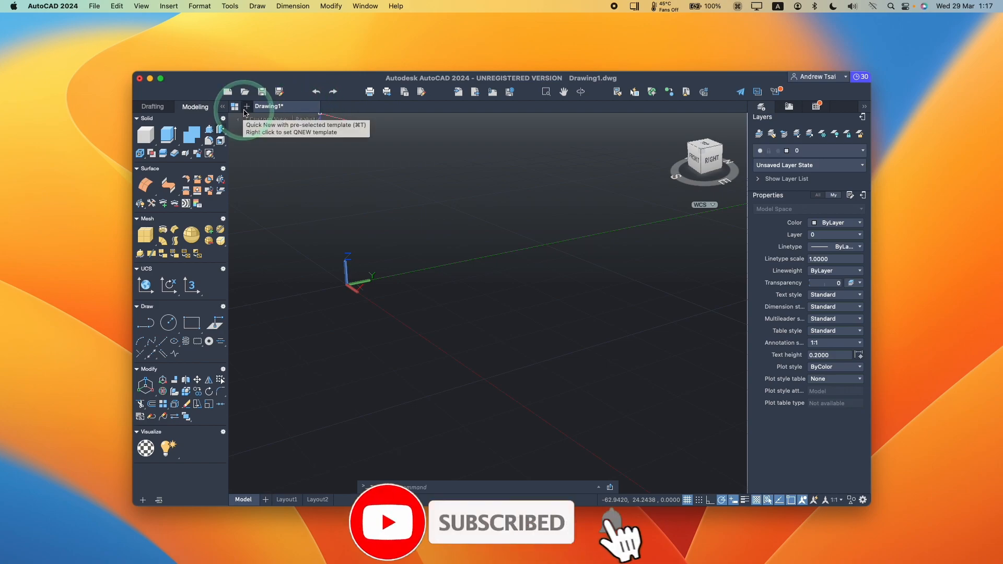
left_click(245, 106)
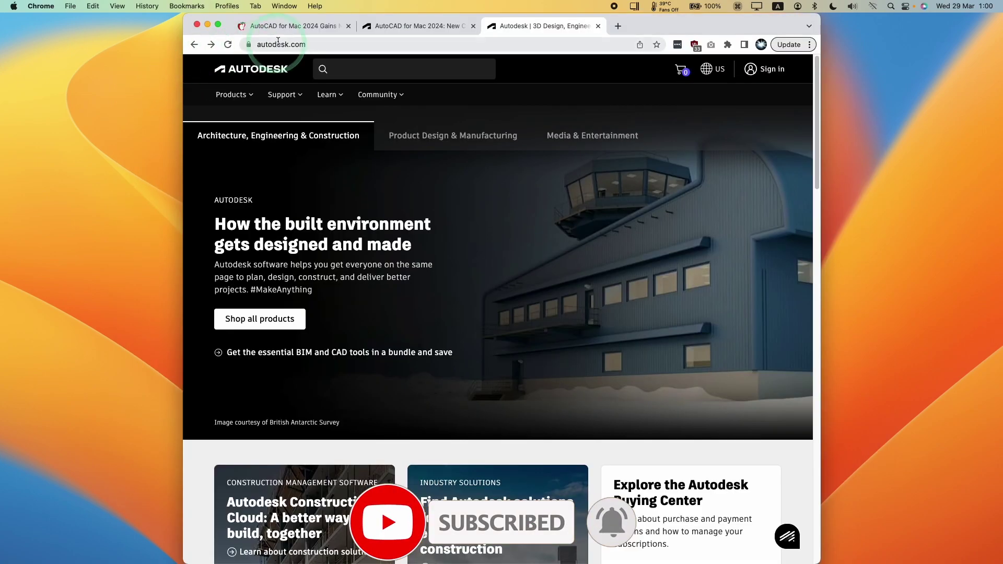
left_click(278, 44)
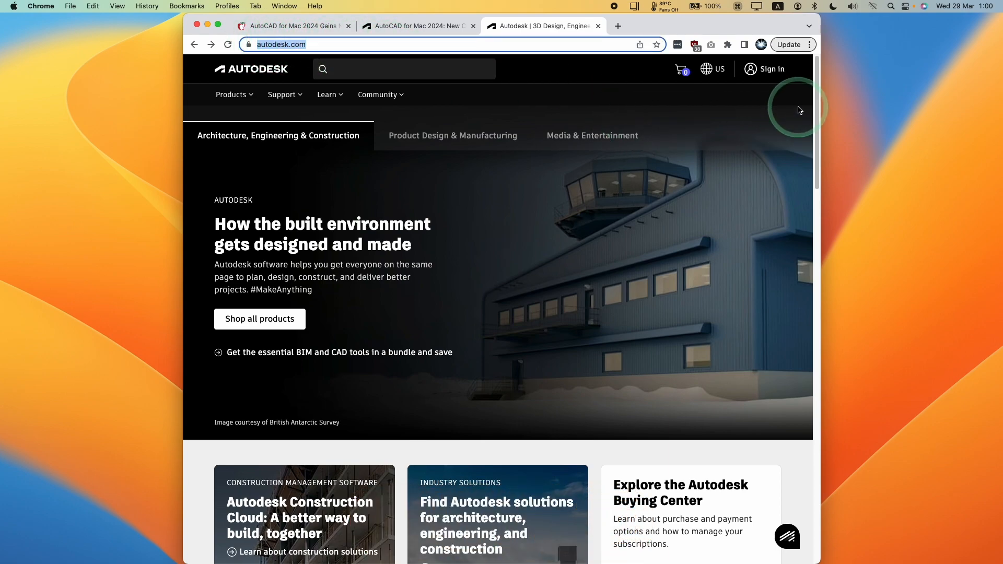
Reach the Autodesk free trials page from the home page's Free Trials card.
left_click(818, 76)
left_click_drag(817, 77, 815, 314)
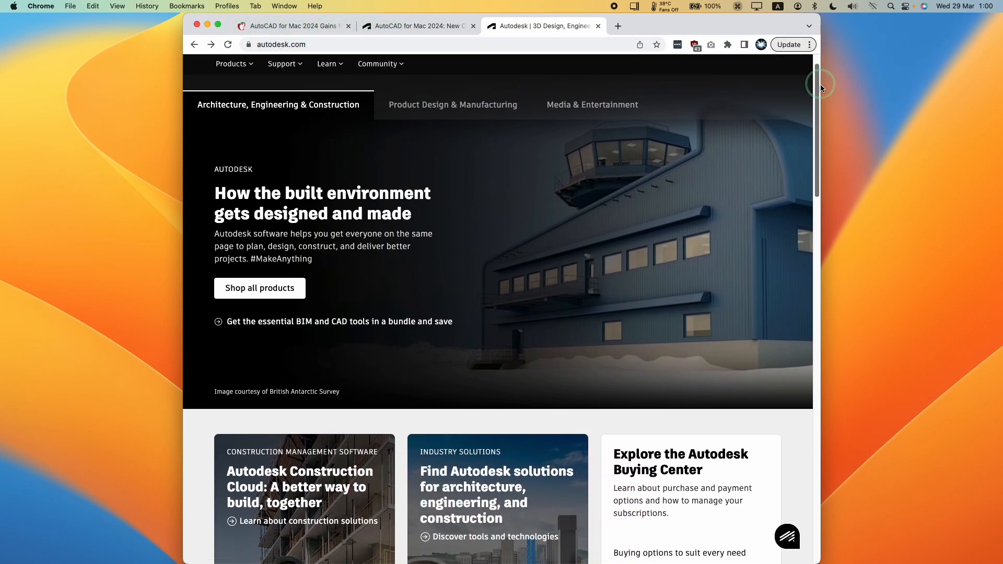
scroll(795, 337, "down", 10)
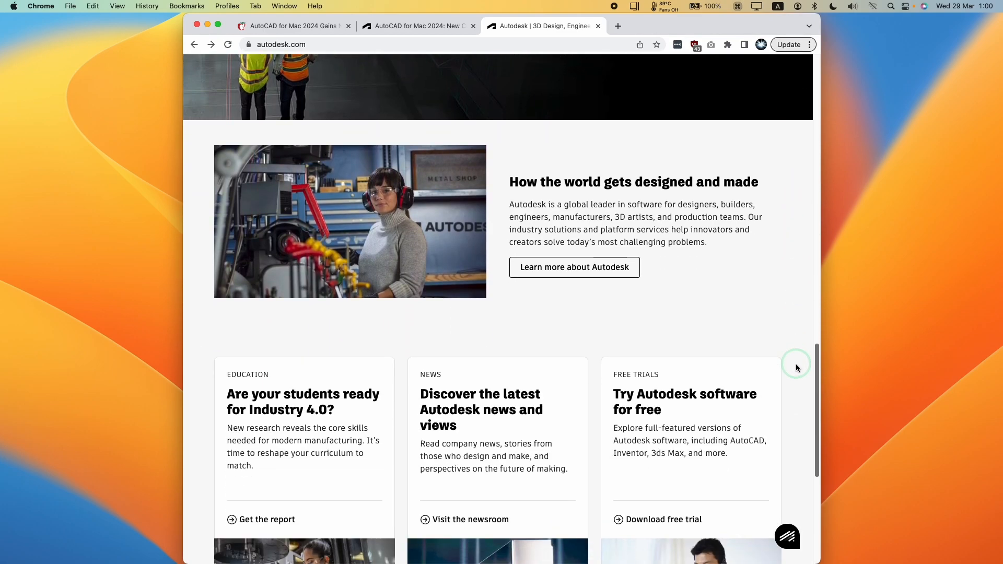
scroll(783, 353, "down", 5)
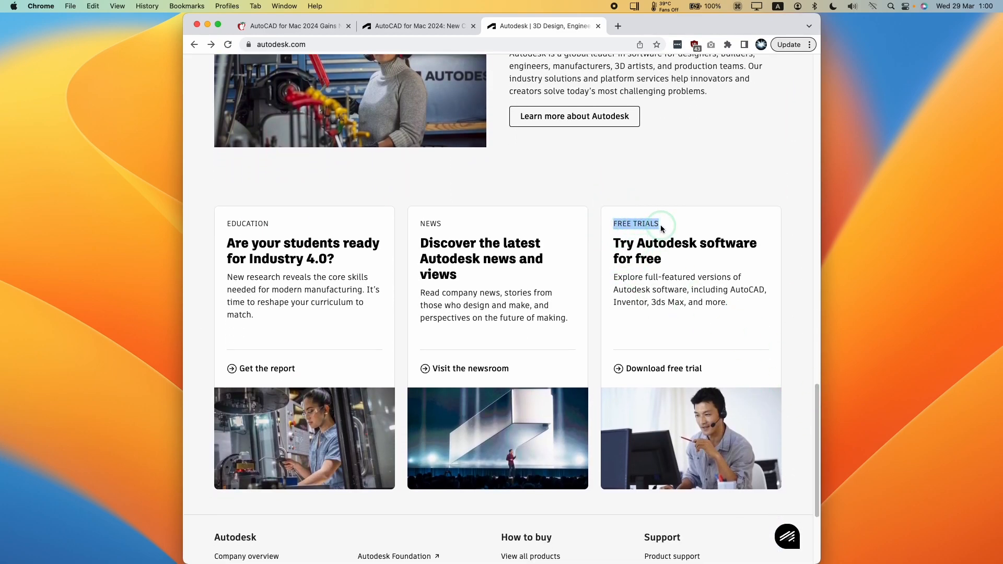
left_click(643, 368)
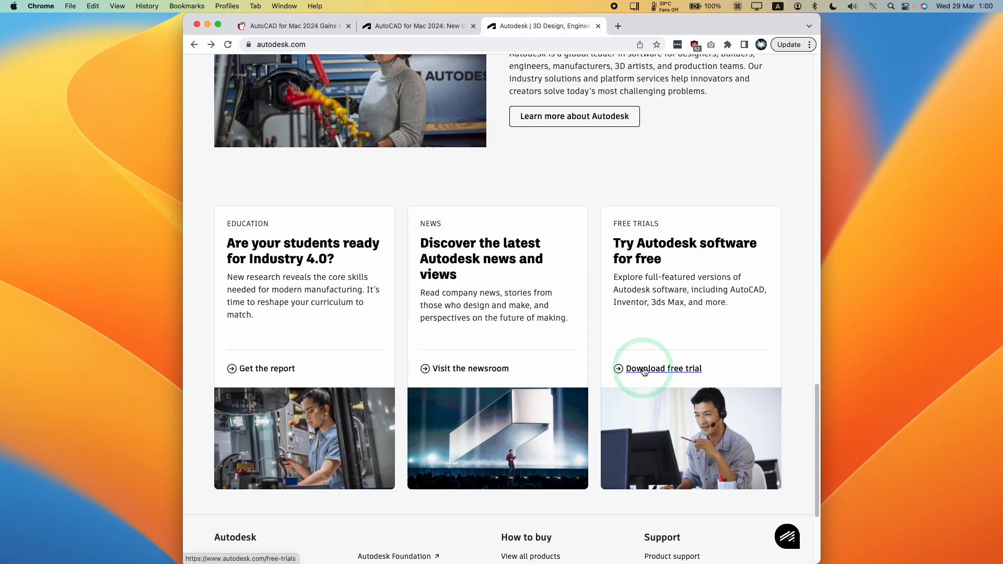
left_click(660, 369)
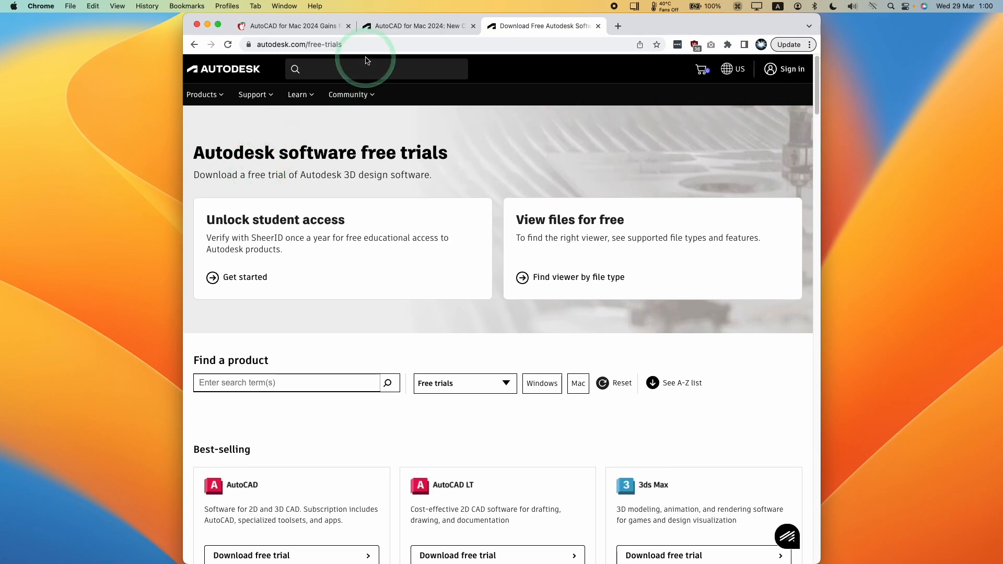
Leave the page address unchanged and start the AutoCAD free trial under Best-selling.
left_click(310, 44)
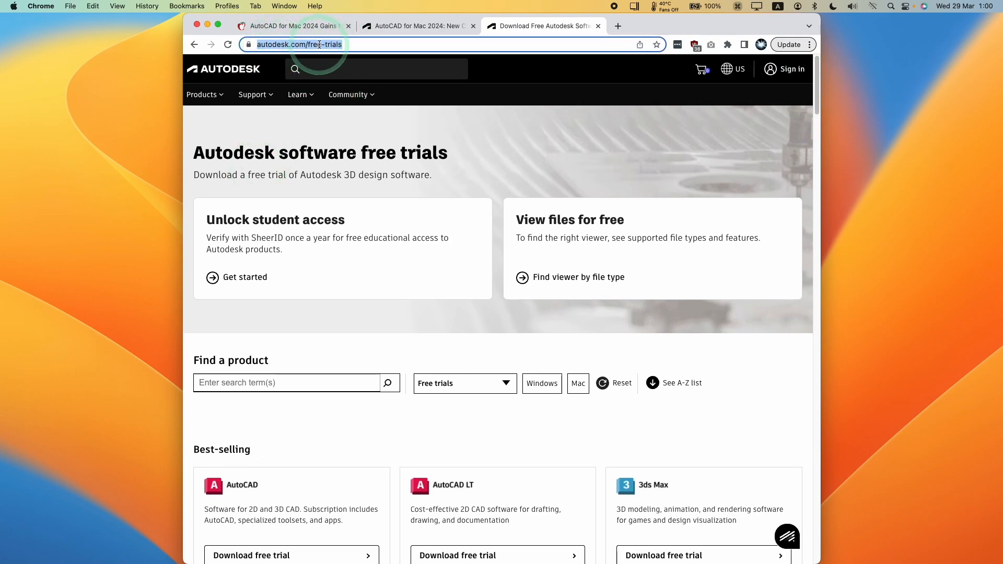
left_click(309, 45)
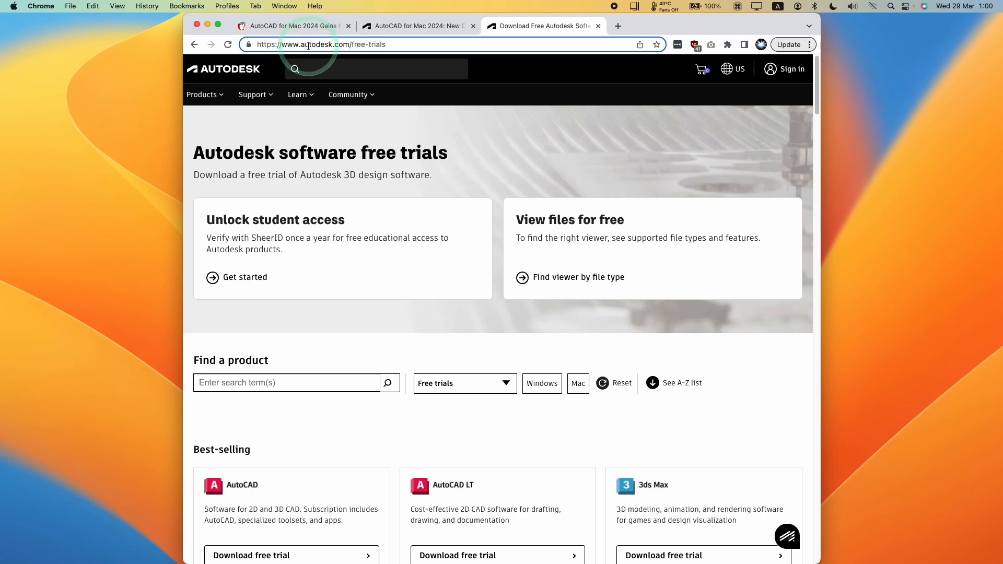
left_click(327, 110)
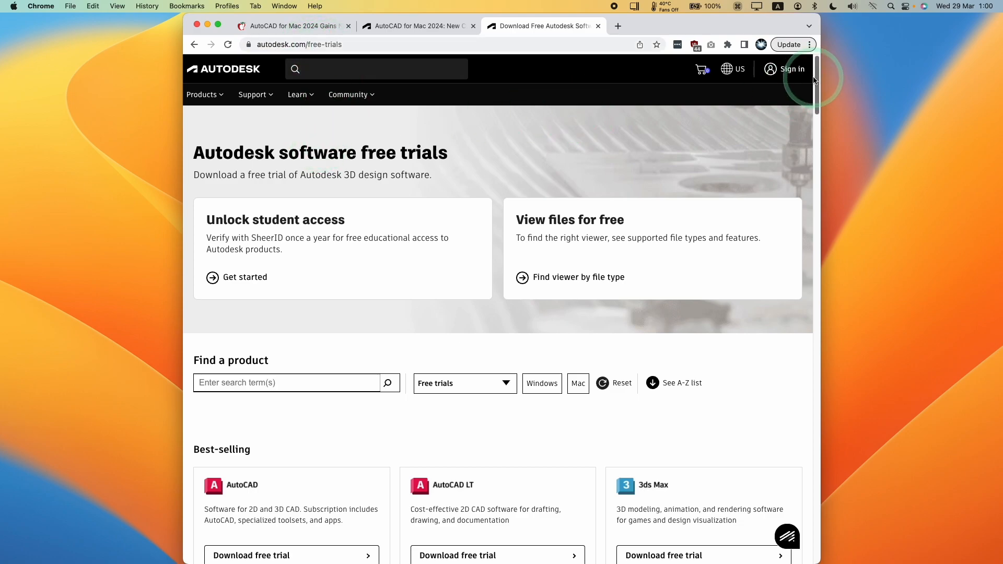
scroll(794, 87, "down", 5)
scroll(705, 157, "down", 5)
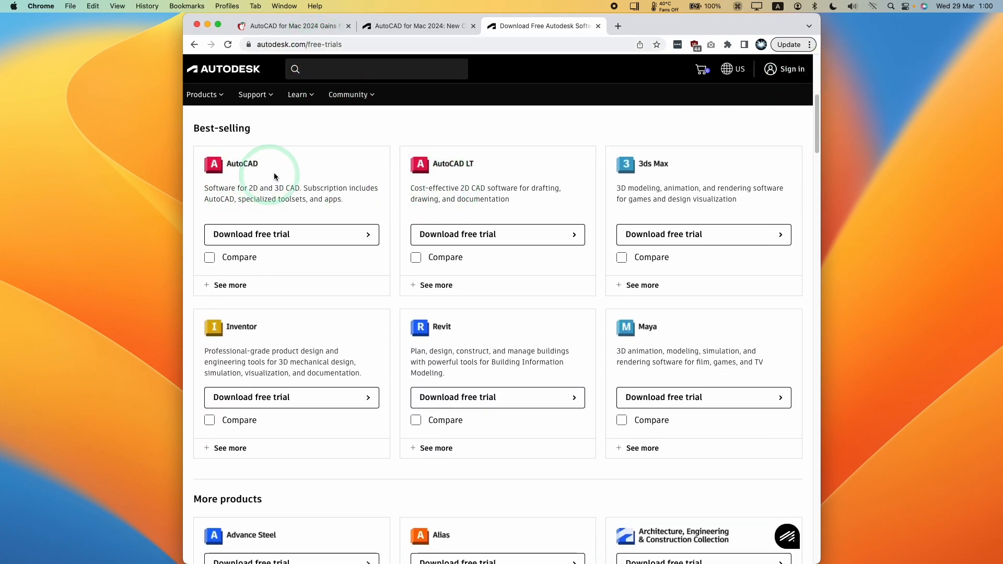
left_click(246, 237)
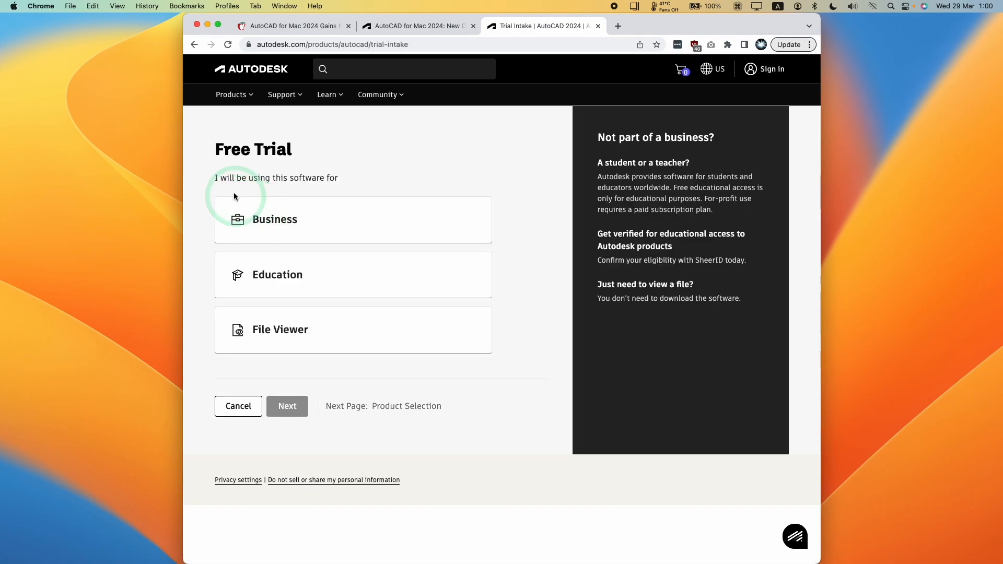
Choose Business use and AutoCAD for Mac, continuing to the Autodesk sign-in page.
left_click(279, 224)
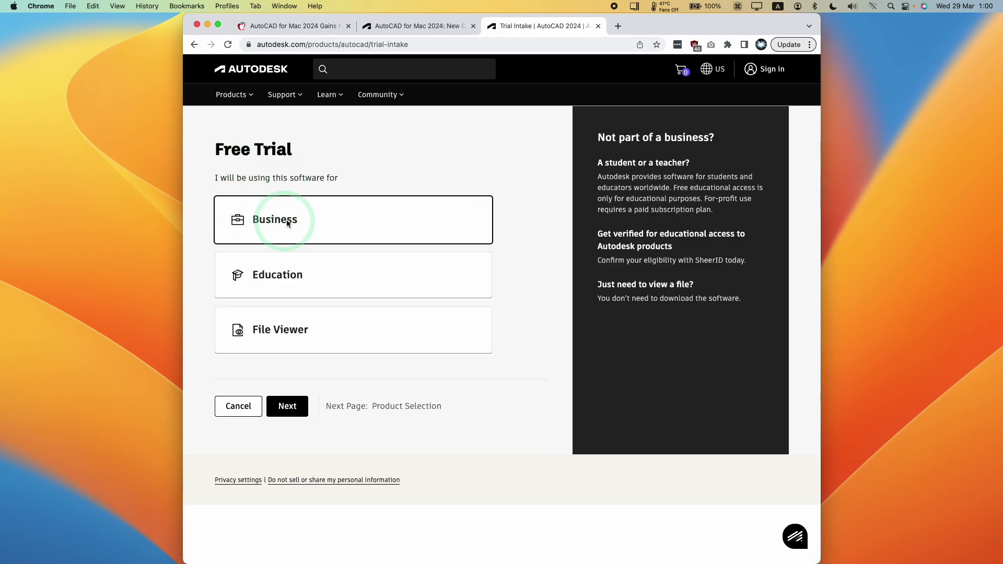
left_click(288, 406)
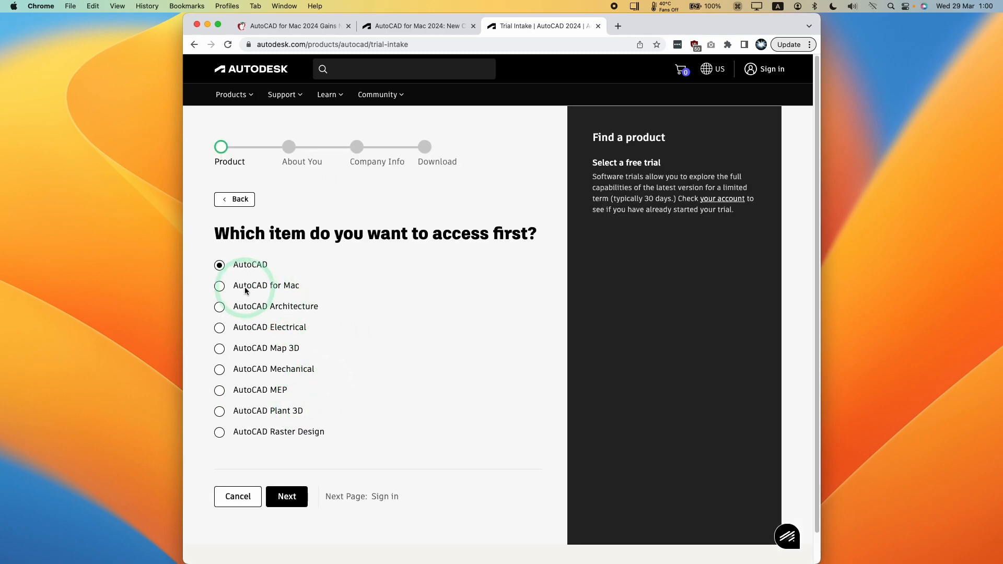
left_click(291, 497)
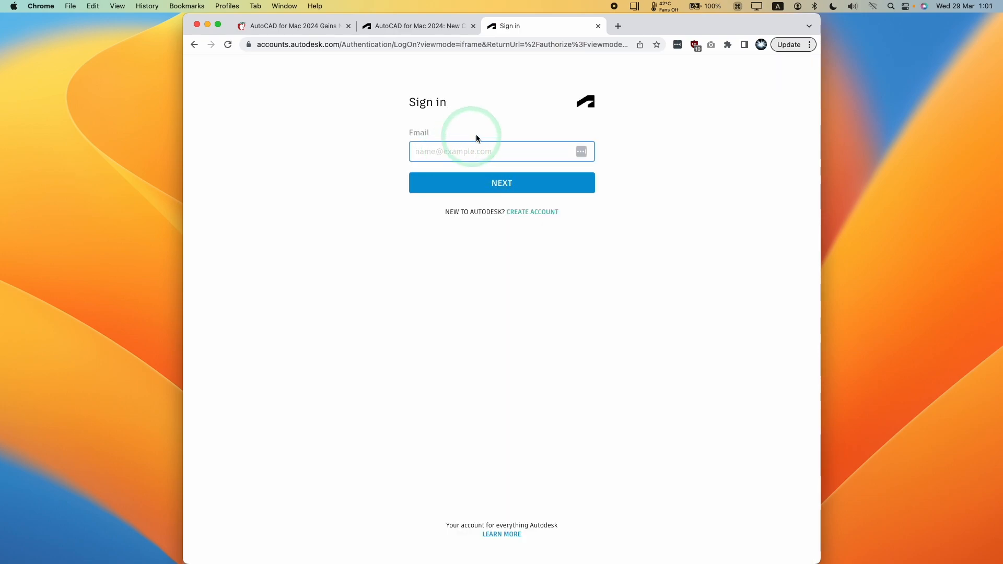
Create a new Autodesk account with name, email and password and return to the trial's phone verification.
left_click_drag(379, 114, 597, 233)
left_click(597, 233)
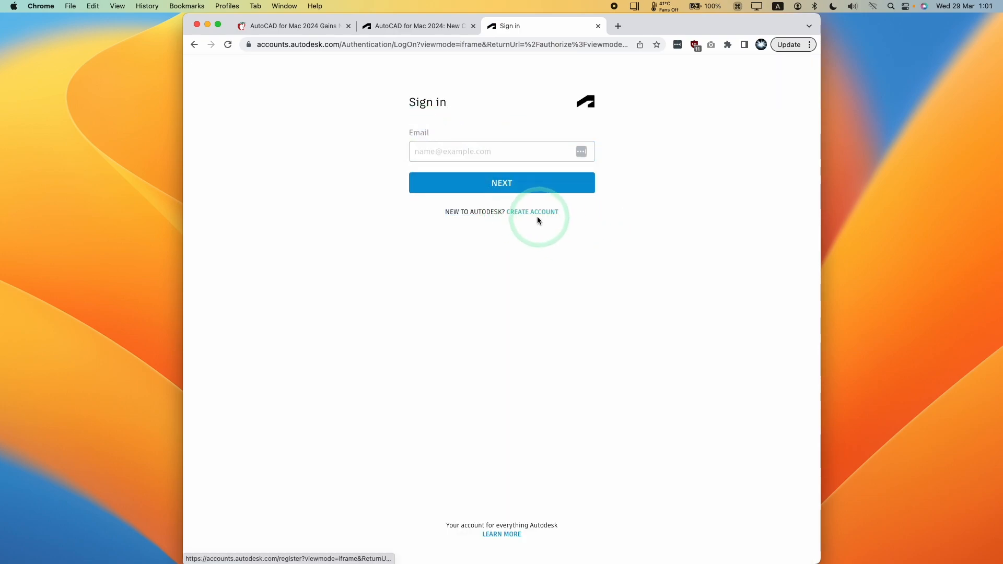
left_click(463, 138)
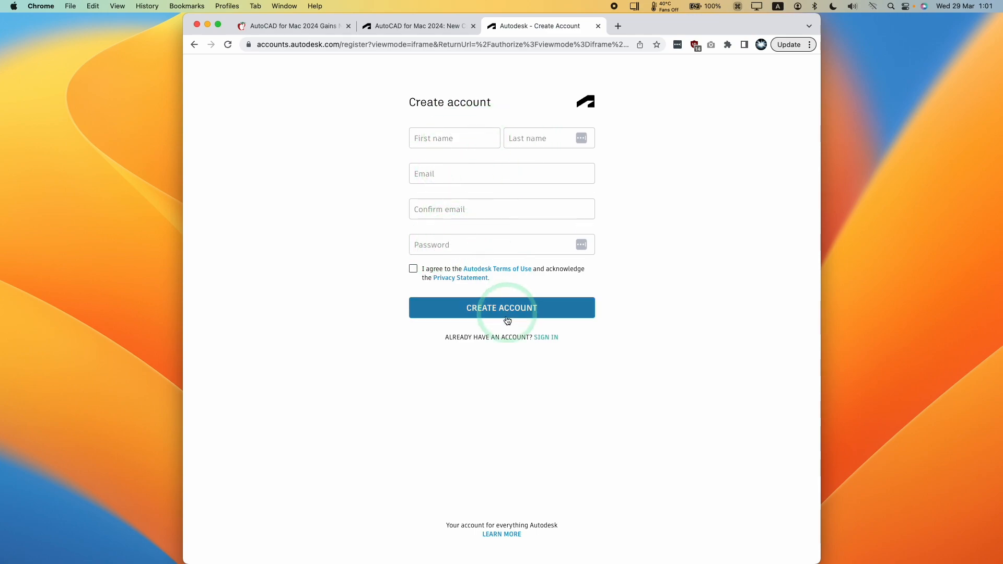
left_click(454, 138)
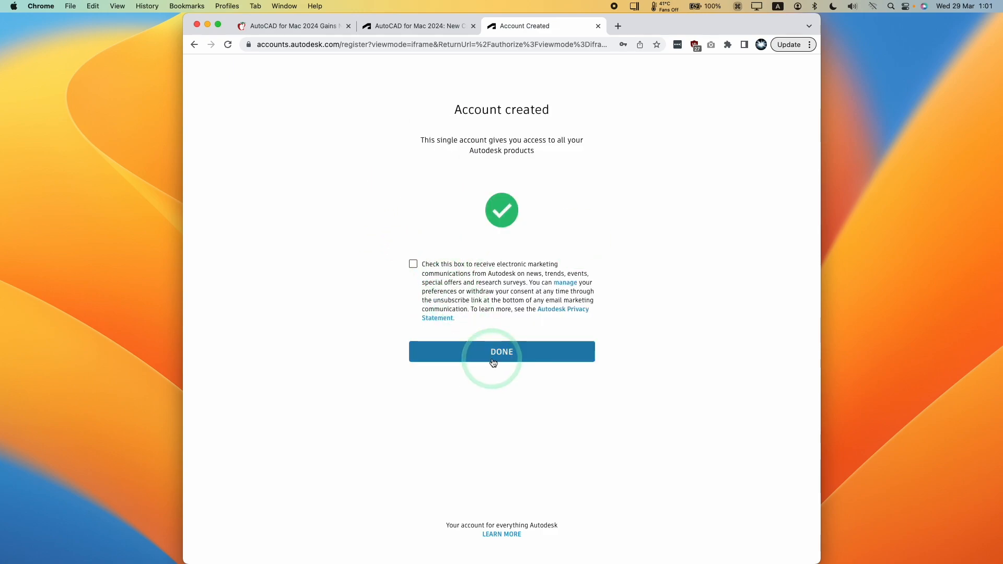
left_click(492, 356)
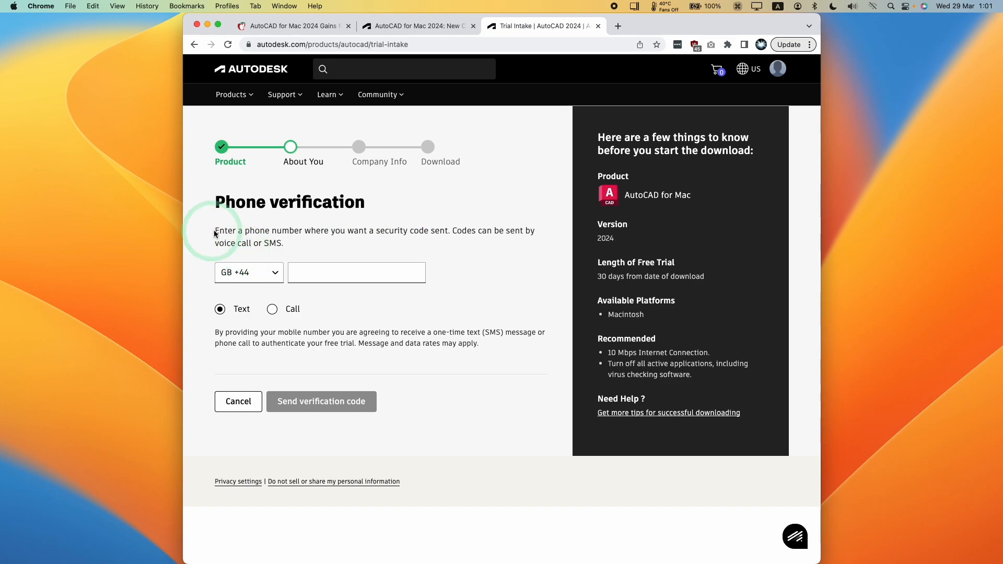
Enter a phone number for verification and set the objective to trying the product for the first time.
left_click_drag(214, 228, 337, 256)
left_click(340, 256)
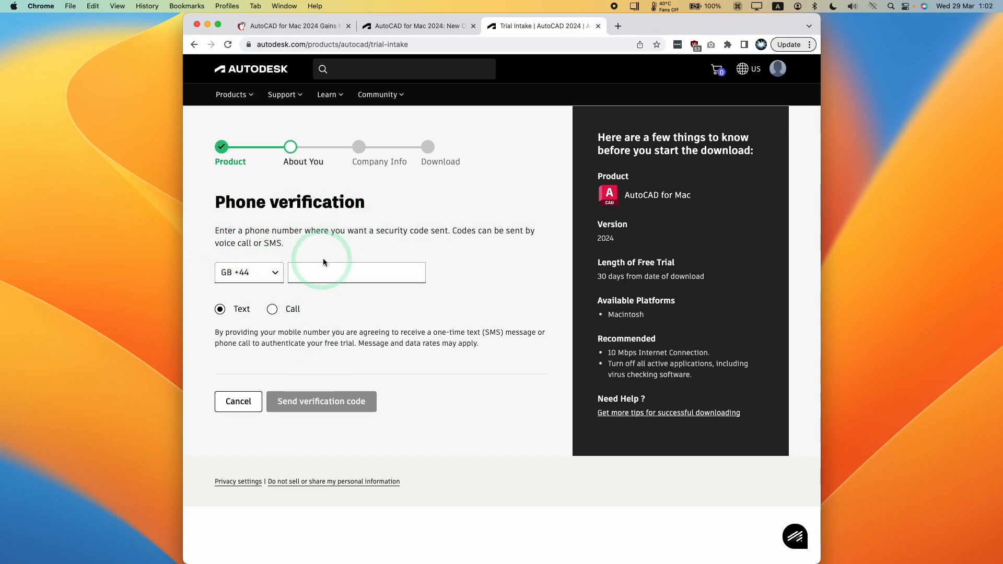
left_click(327, 274)
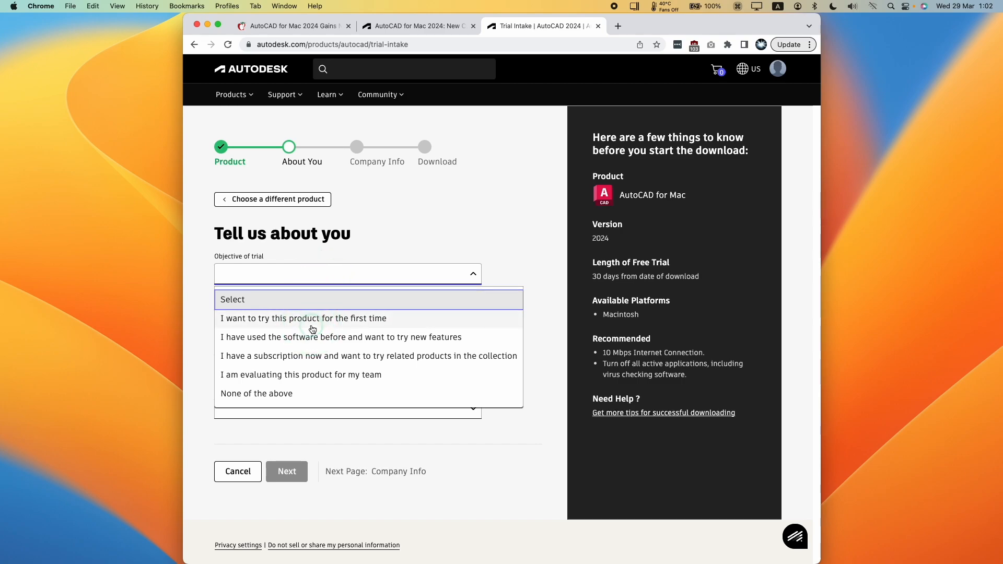
left_click(303, 318)
Set industry Advertising, Publishing and Graphic Design, role 3D Animator, a job level, and continue to Download.
left_click(262, 206)
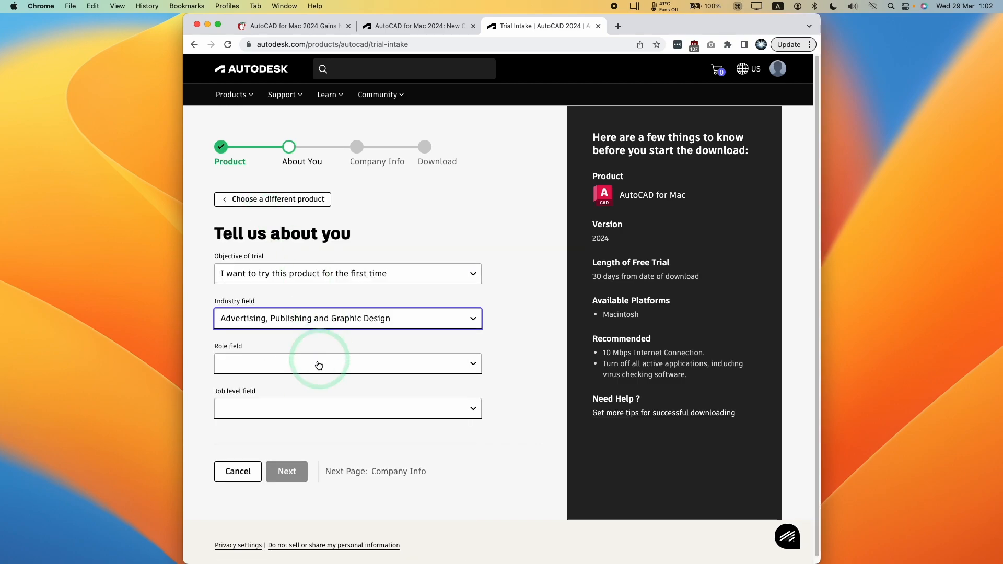
left_click(313, 363)
left_click(259, 224)
left_click(305, 407)
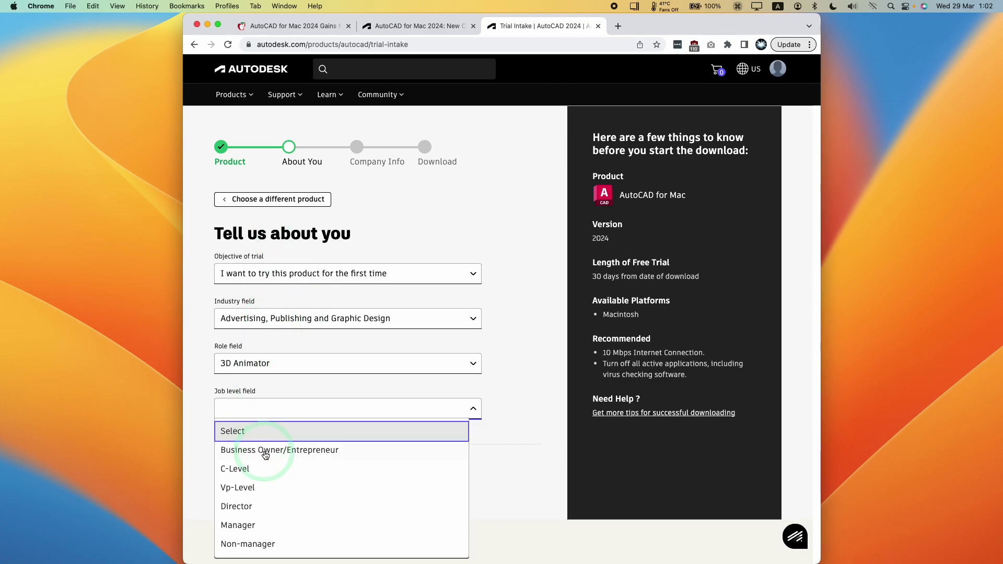
left_click(267, 446)
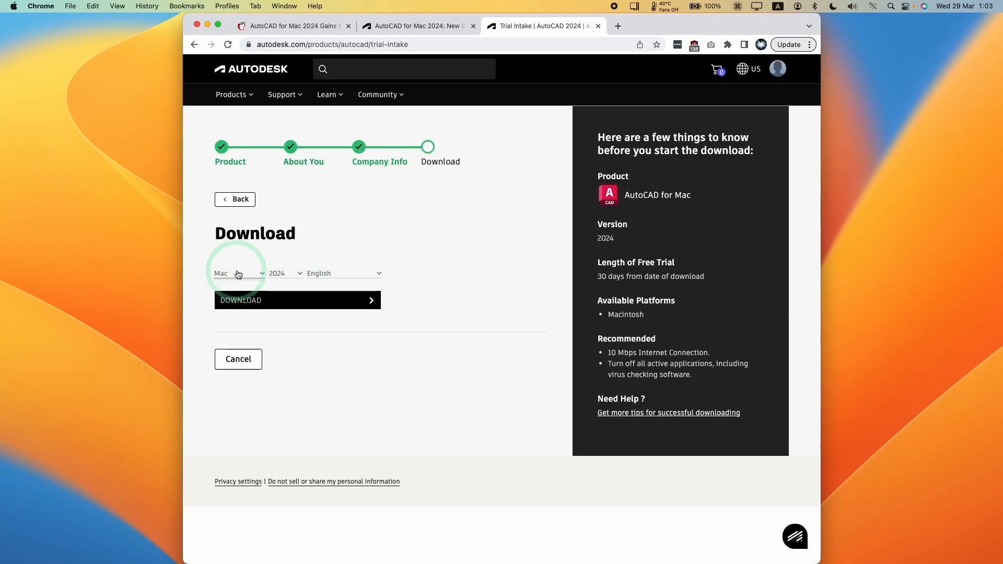
Review the platform, version and language choices, keeping Mac, 2024 and English.
left_click(240, 274)
left_click(235, 279)
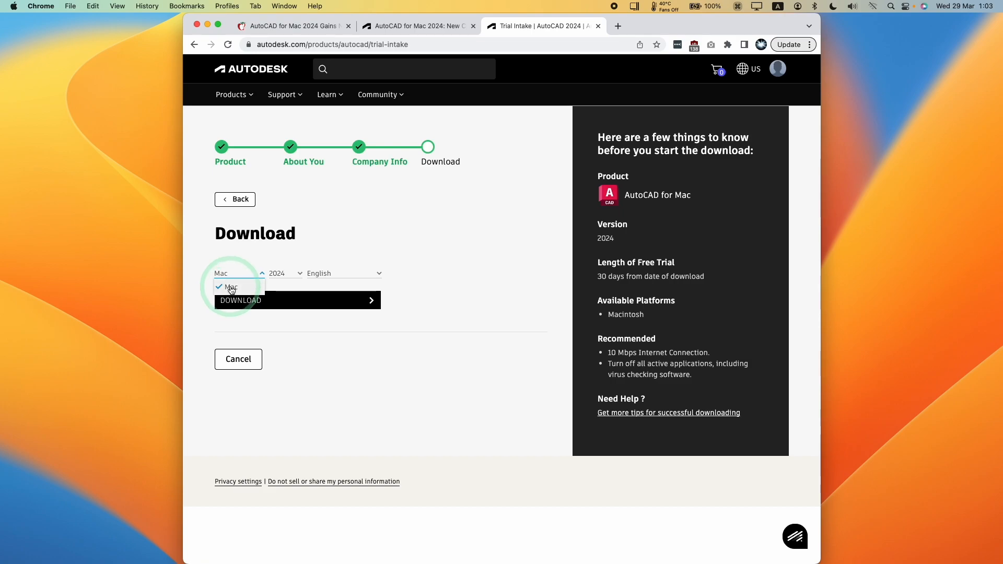
left_click(282, 274)
left_click(337, 274)
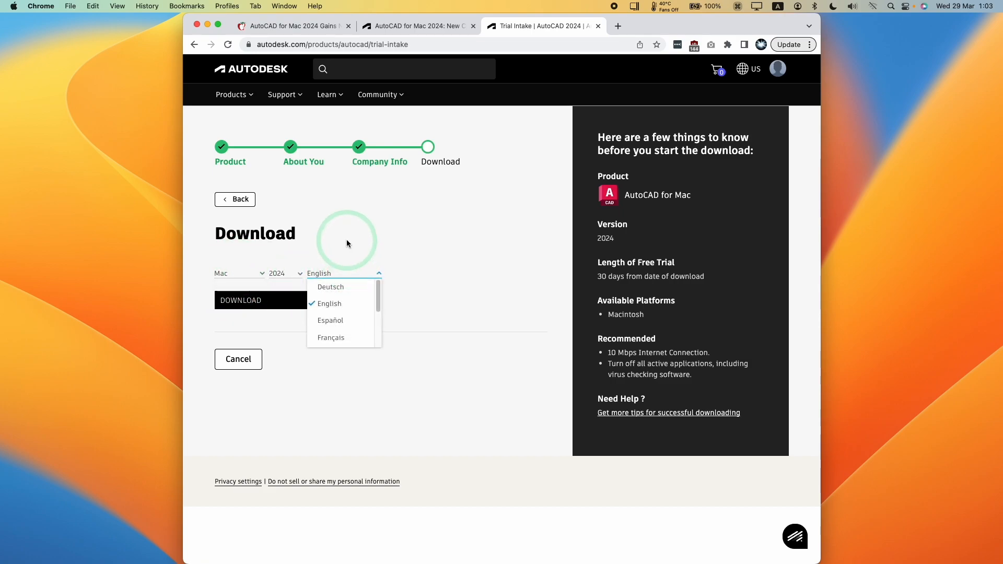
left_click(379, 274)
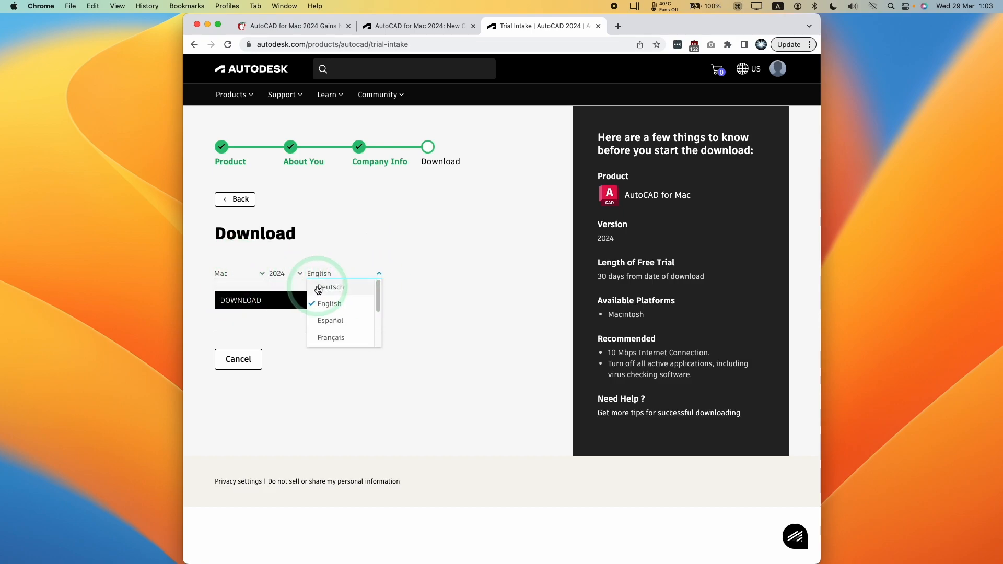
left_click_drag(379, 296, 379, 322)
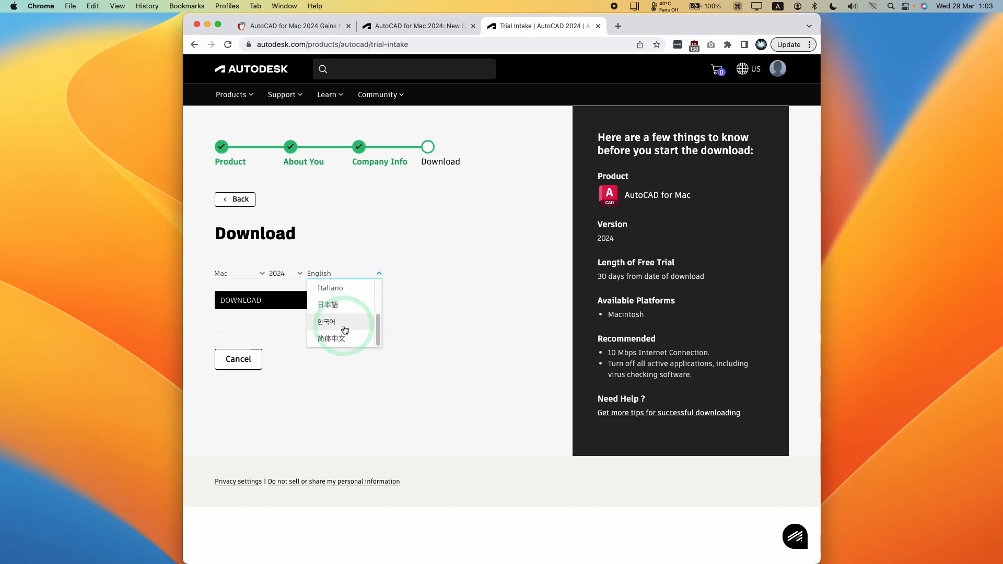
scroll(340, 322, "down", 1)
scroll(345, 306, "up", 2)
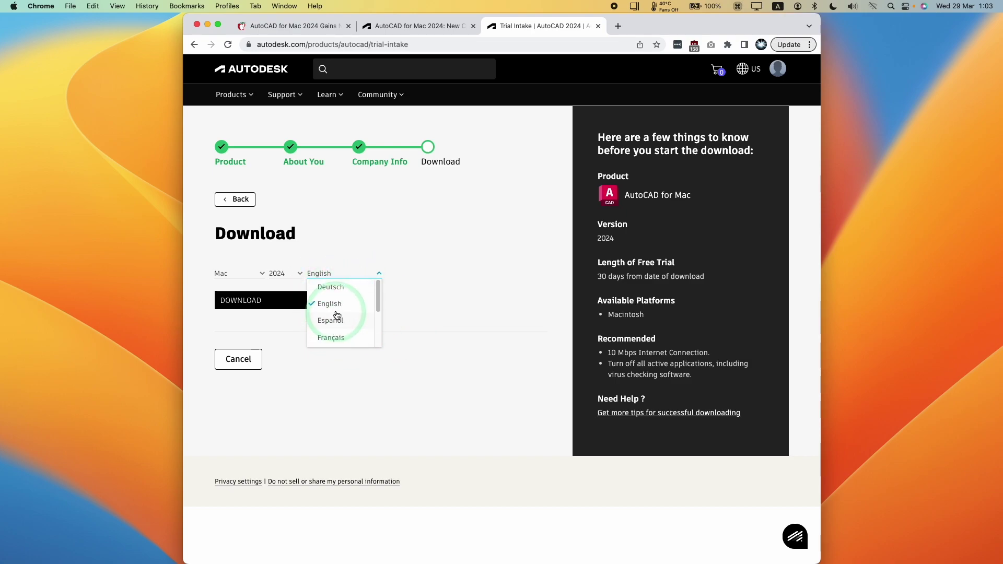
left_click(427, 290)
Start downloading the AutoCAD for Mac 2024 trial disk image.
left_click(232, 304)
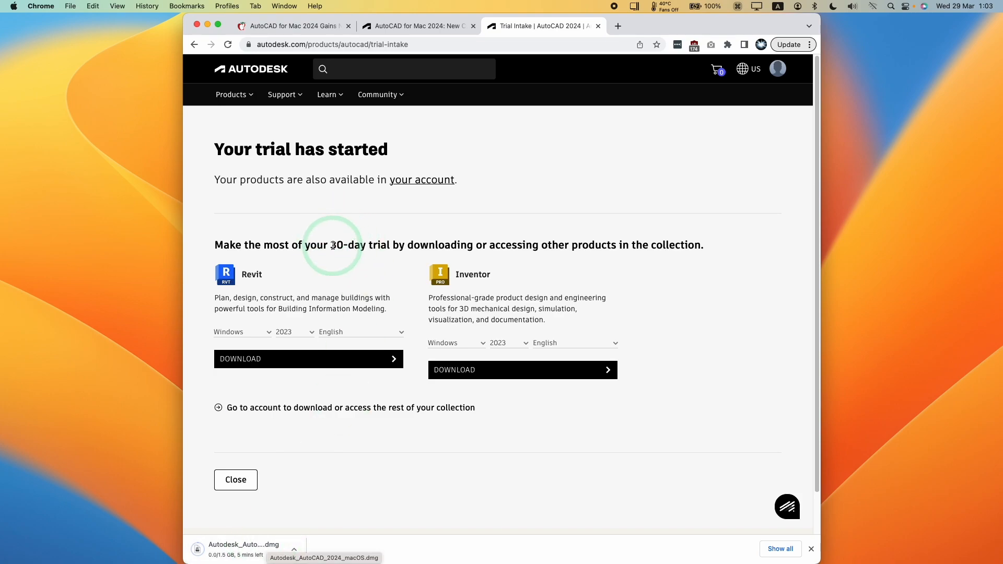
left_click_drag(329, 244, 396, 245)
left_click(400, 245)
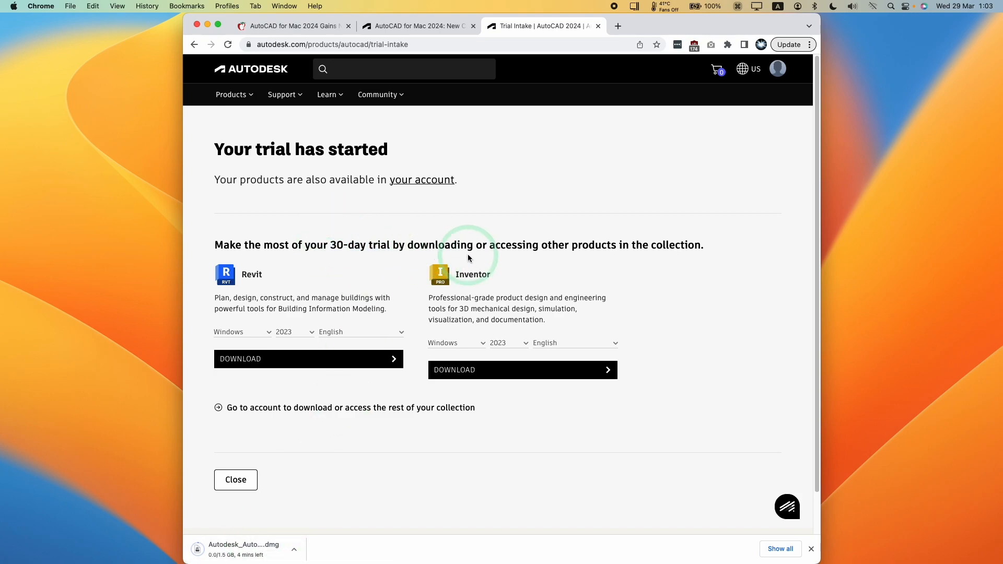
mouse_move(108, 556)
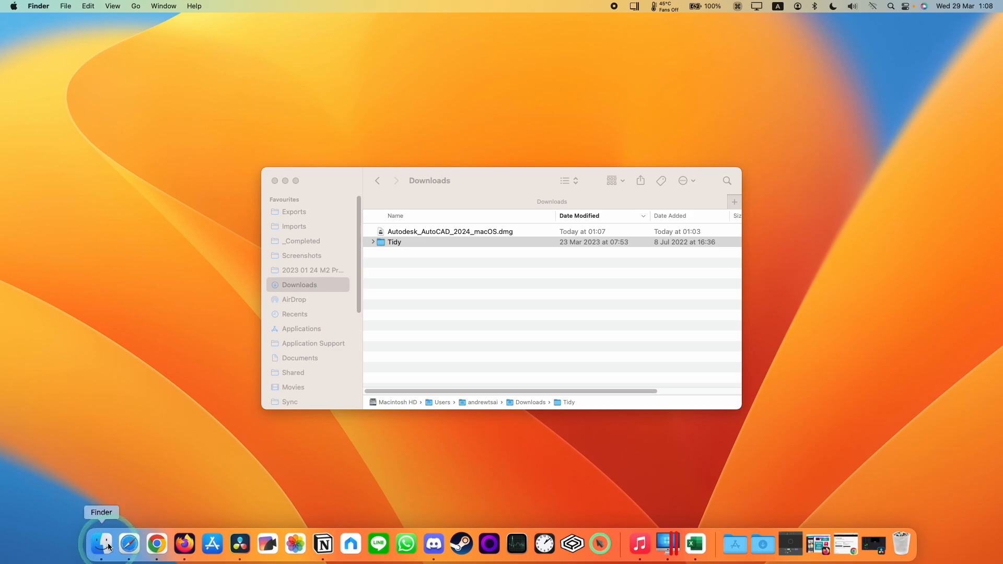
Select Autodesk_AutoCAD_2024_macOS.dmg in Downloads and mount it with Cmd+O.
left_click(299, 284)
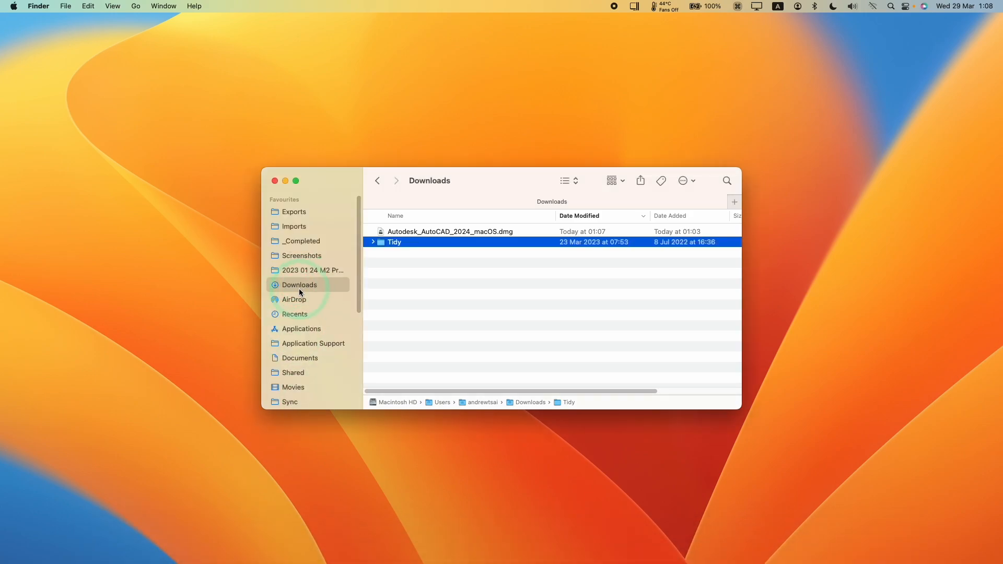
left_click(439, 253)
left_click(433, 231)
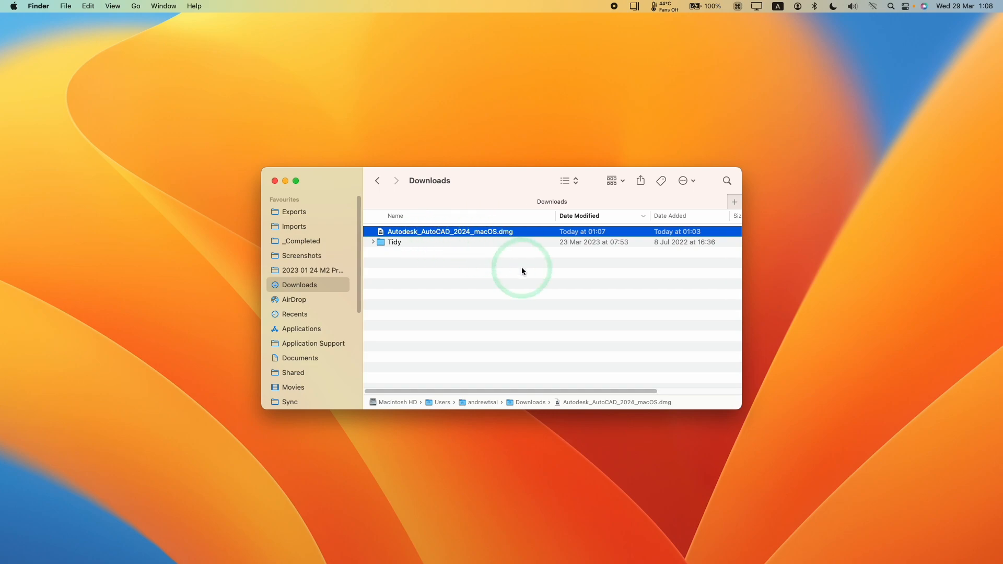
key("super+o")
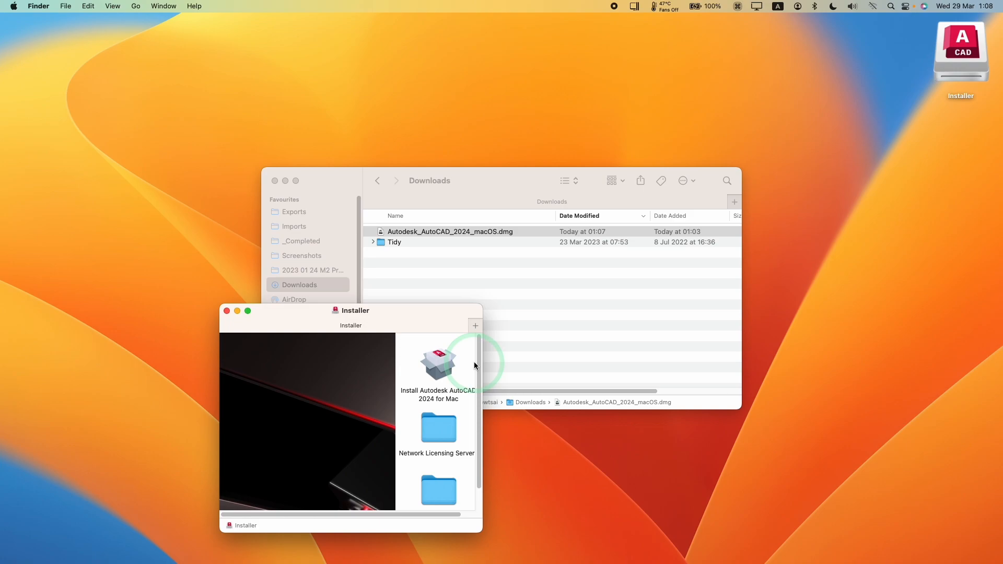
Enlarge the installer window and launch Install Autodesk AutoCAD 2024 for Mac.
left_click_drag(483, 362, 558, 366)
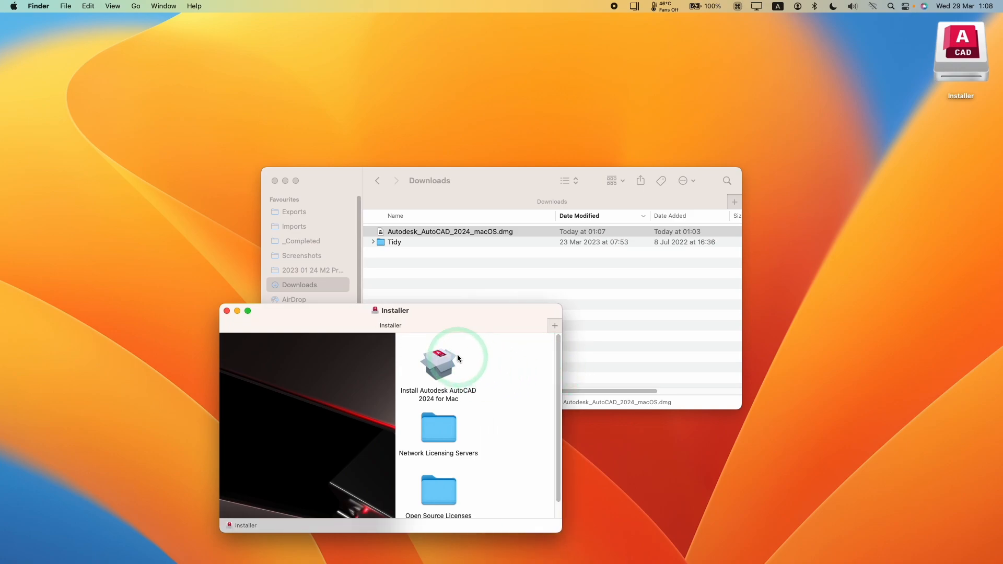
left_click_drag(461, 306, 454, 199)
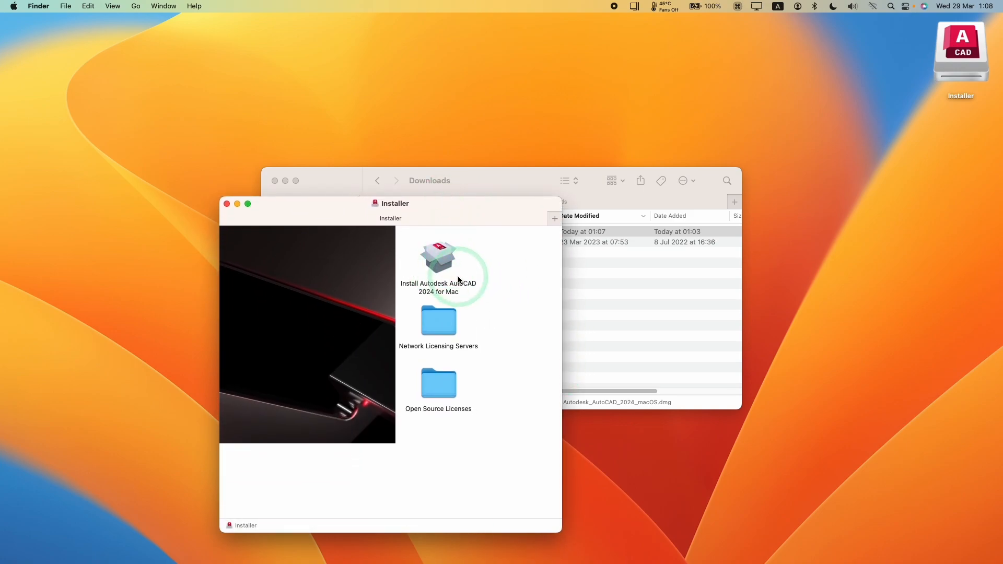
left_click(439, 267)
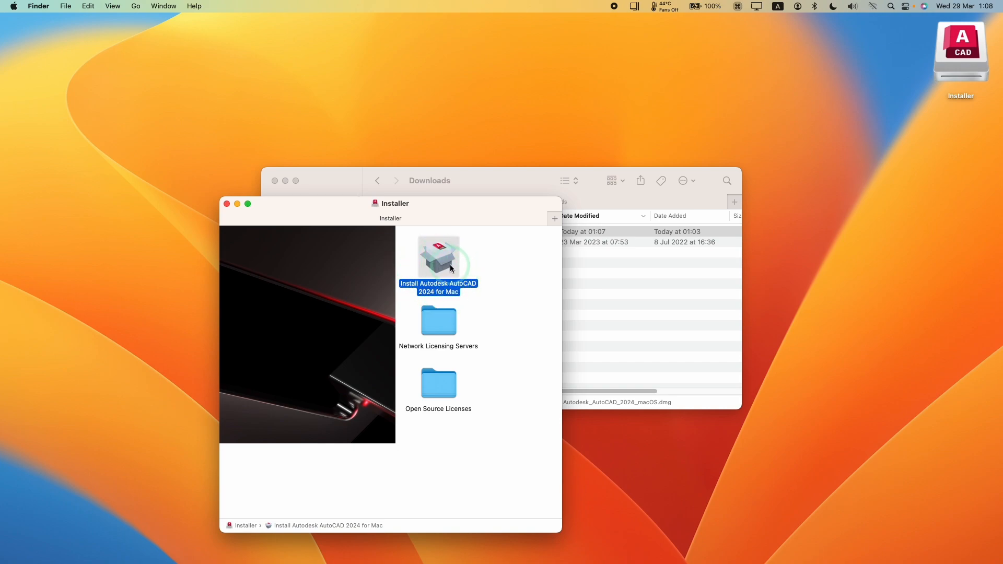
double_click(449, 264)
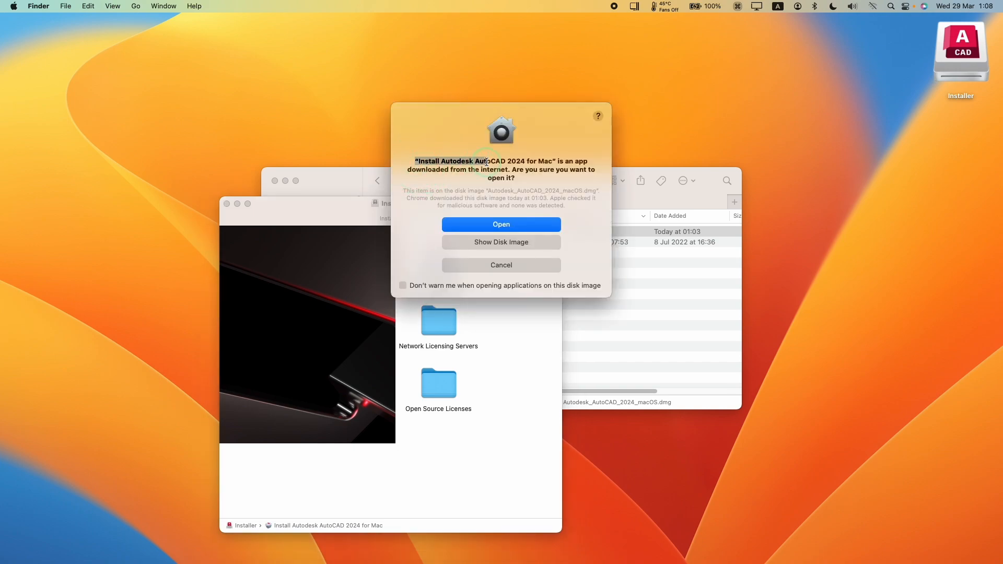
Approve opening the installer, allow Downloads folder access and submit the administrator password.
left_click_drag(576, 161, 524, 171)
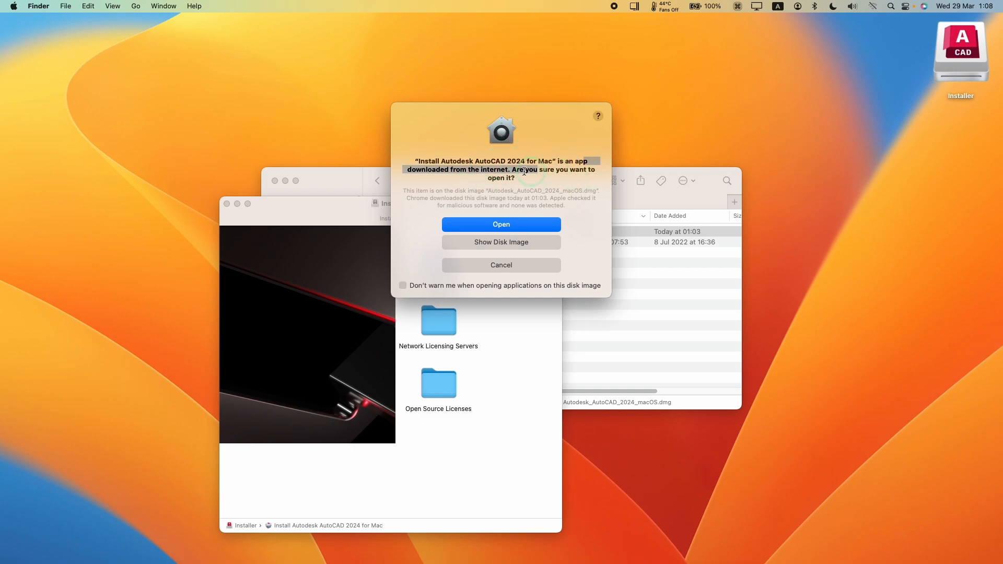
left_click(505, 227)
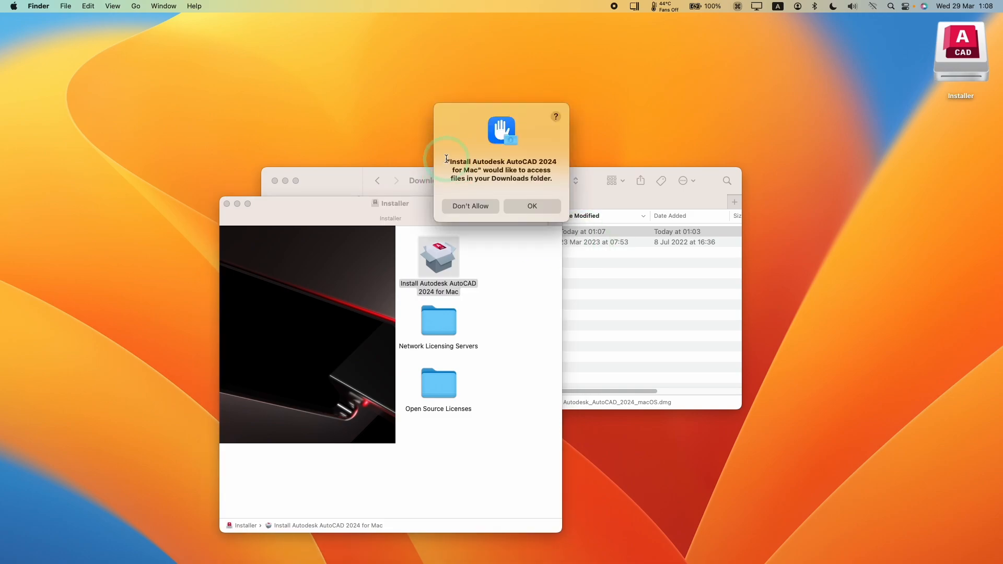
left_click(516, 171)
left_click(521, 205)
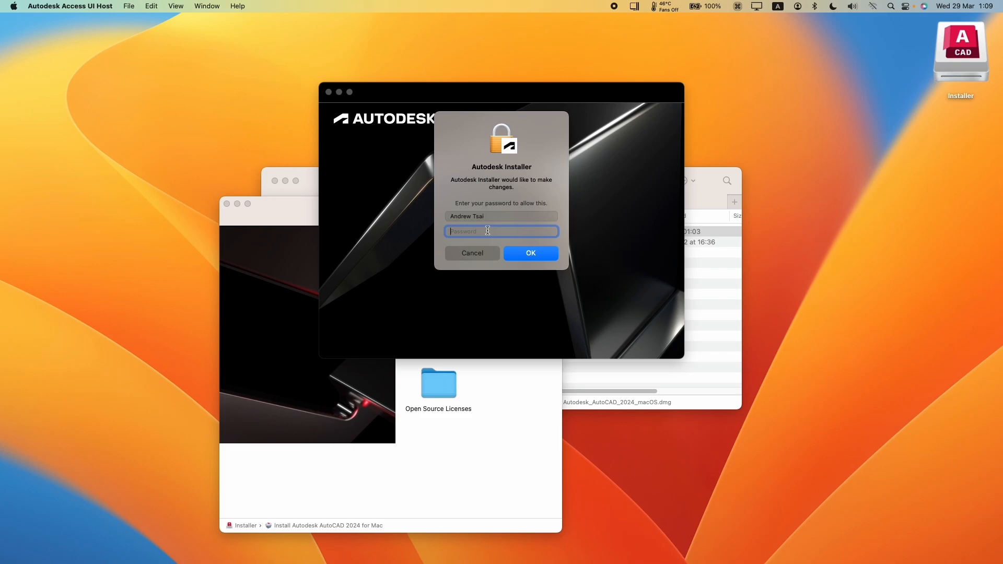
type("password")
key("Return")
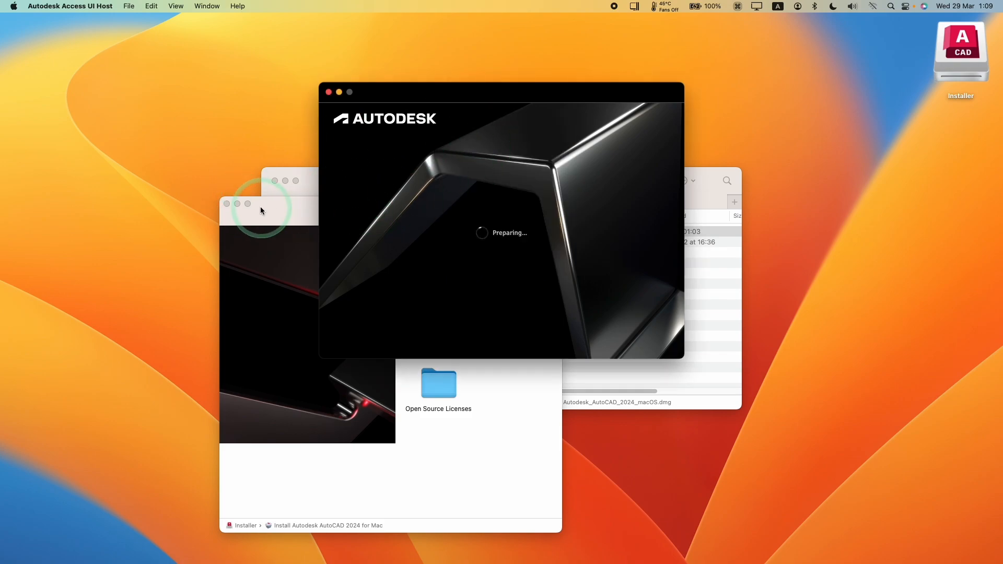
Hide the Finder windows and accept the licence agreement in the installer.
left_click(237, 204)
left_click(285, 182)
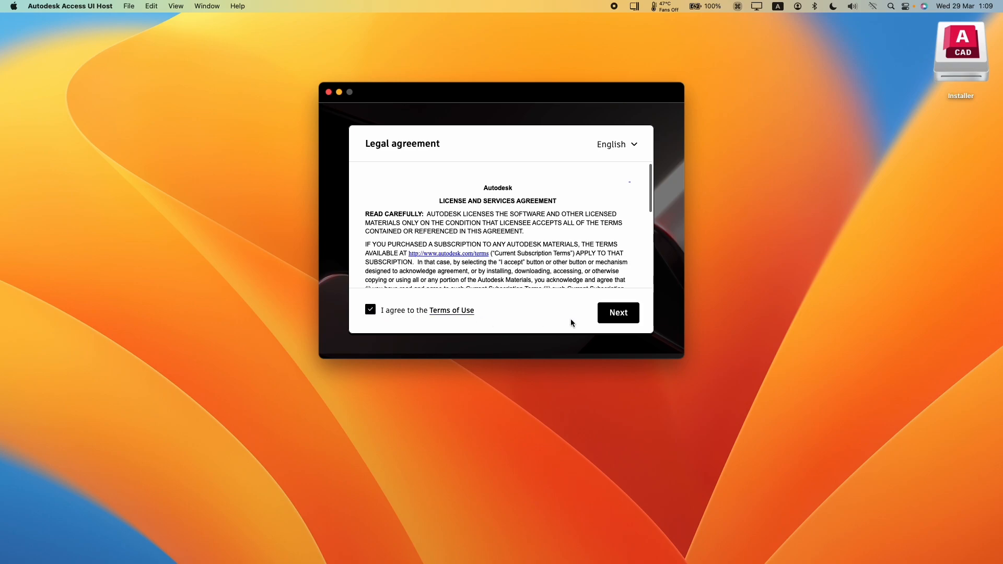
left_click(614, 319)
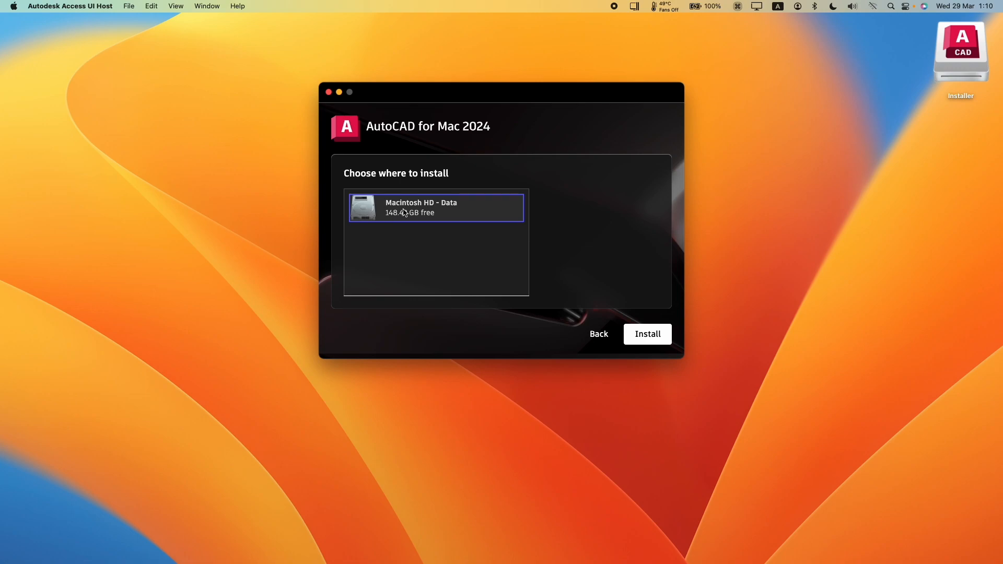
Install AutoCAD 2024 on Macintosh HD - Data and launch it from the Install complete screen.
left_click(647, 333)
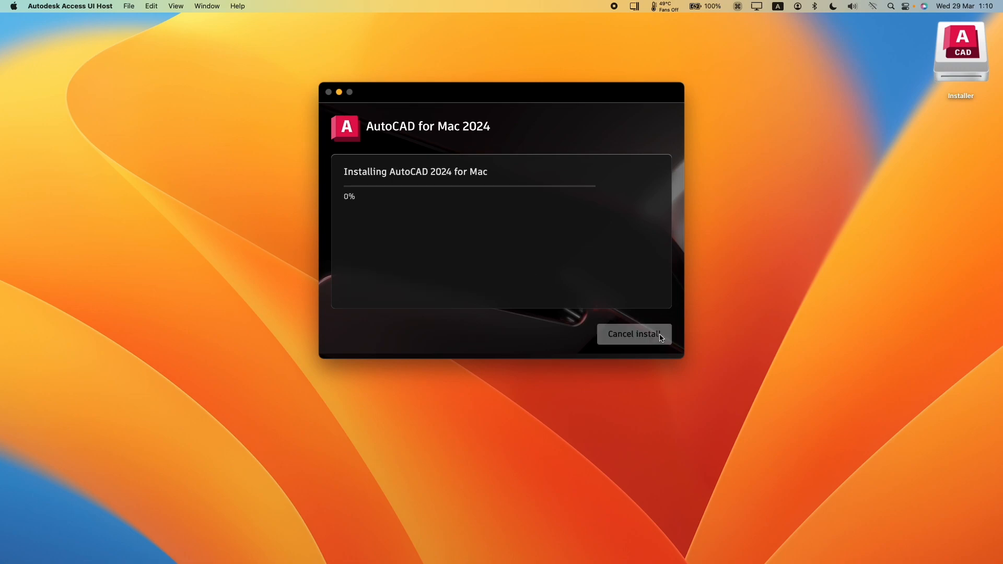
left_click(341, 181)
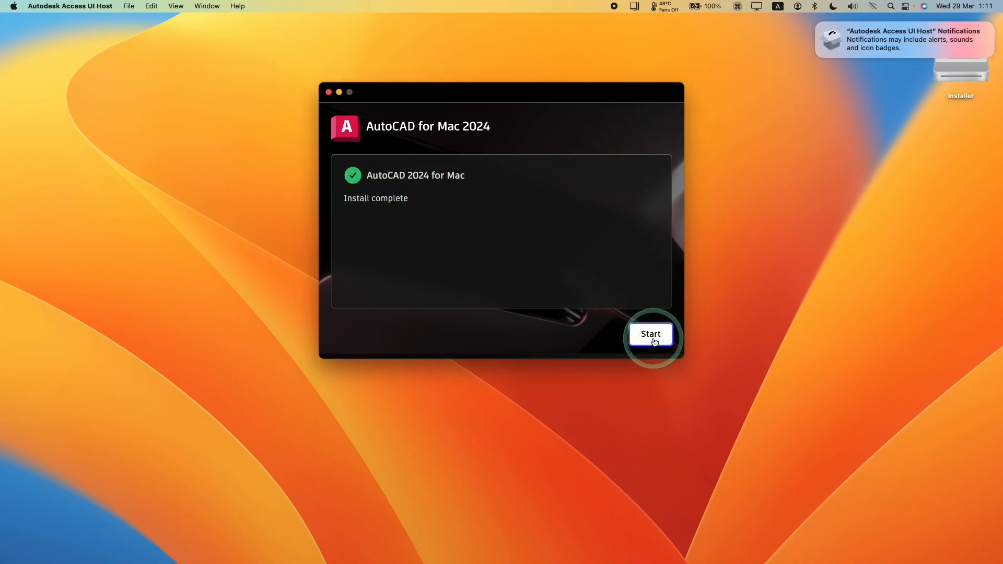
left_click(654, 339)
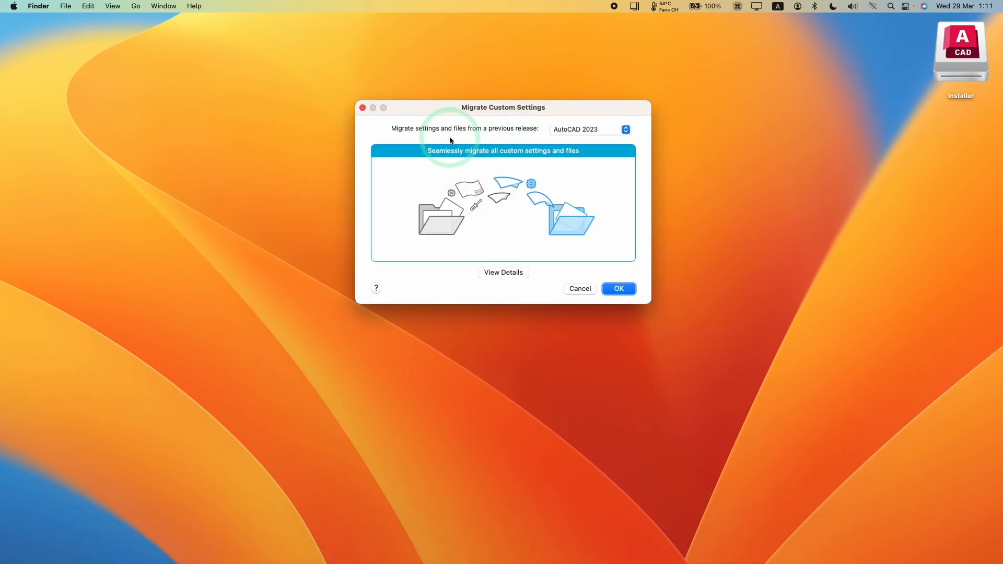
Migrate custom settings from AutoCAD 2023, decline the log, and allow folders in Documents.
left_click(575, 131)
left_click(618, 289)
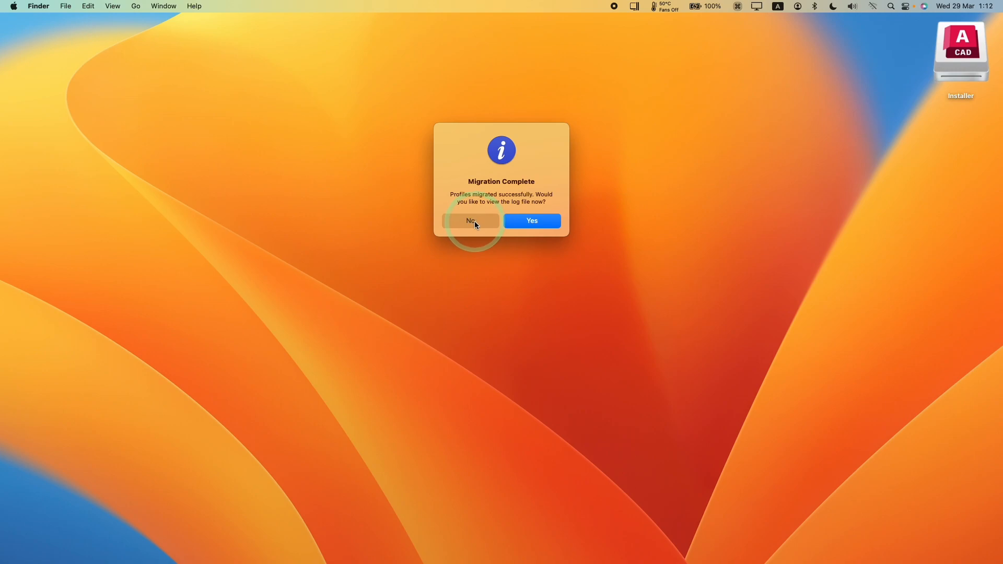
left_click(474, 221)
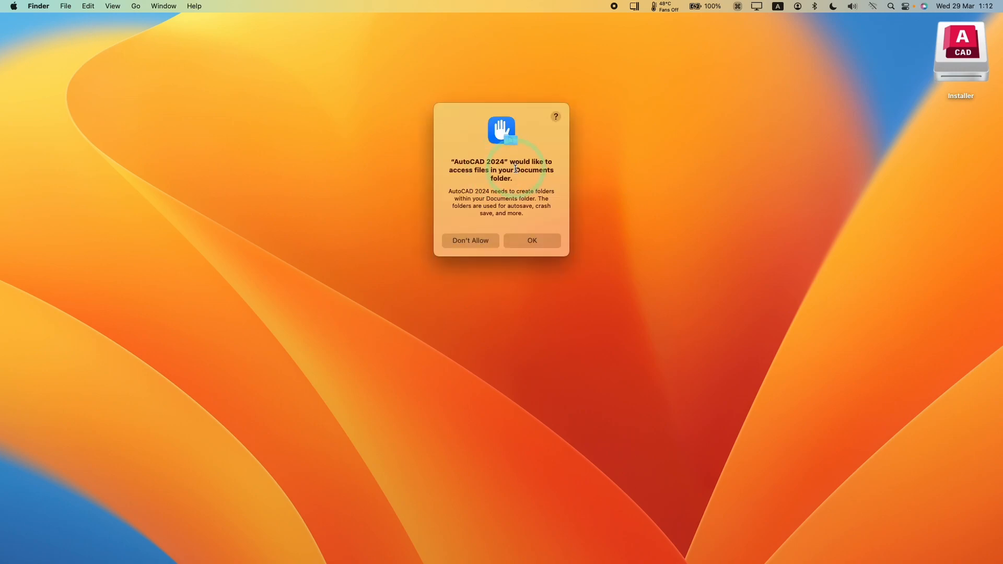
left_click(531, 242)
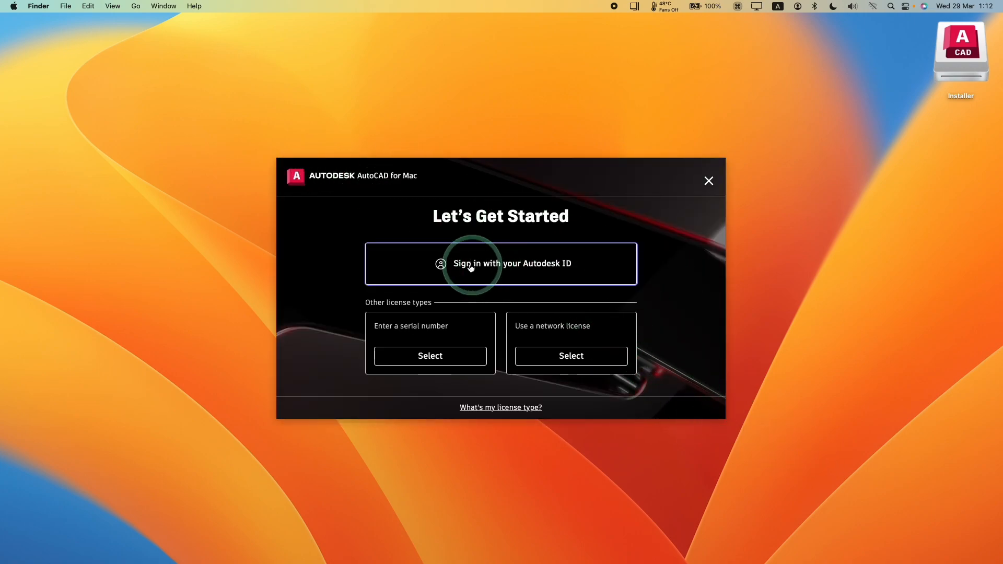
Start the Autodesk ID sign-in, continue past the email notice and restart sign-in in Chrome.
left_click(486, 263)
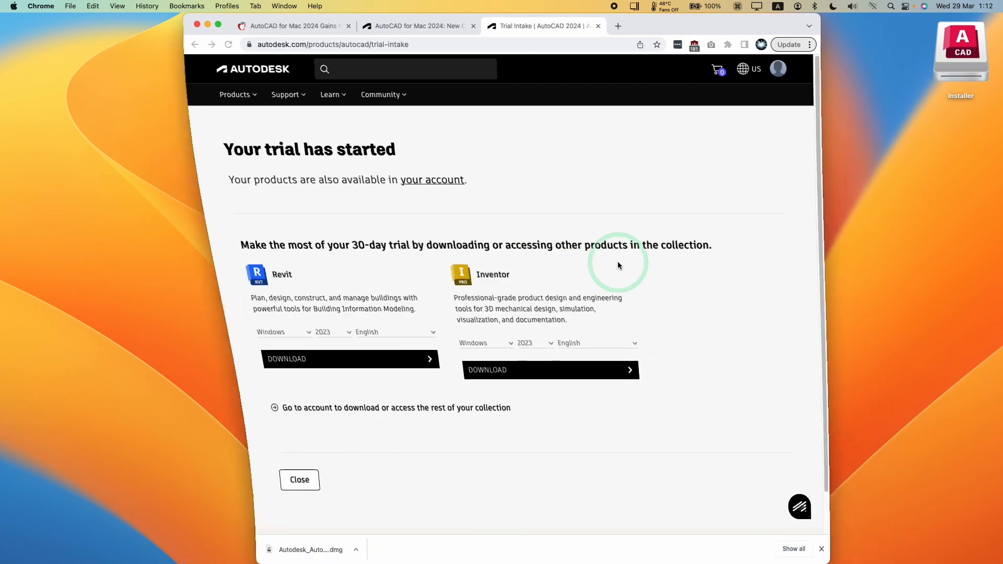
left_click_drag(412, 137, 567, 163)
left_click(568, 168)
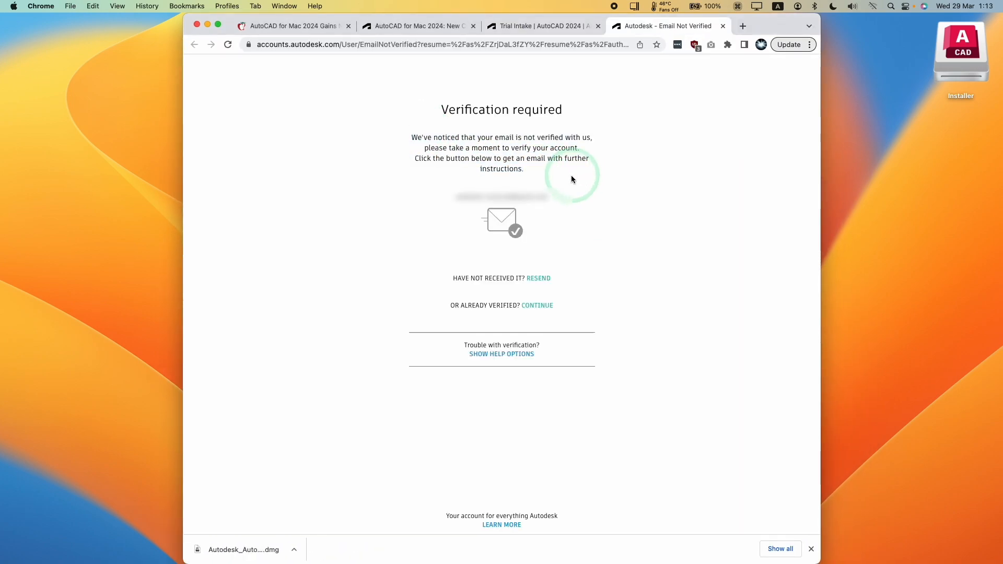
left_click(539, 307)
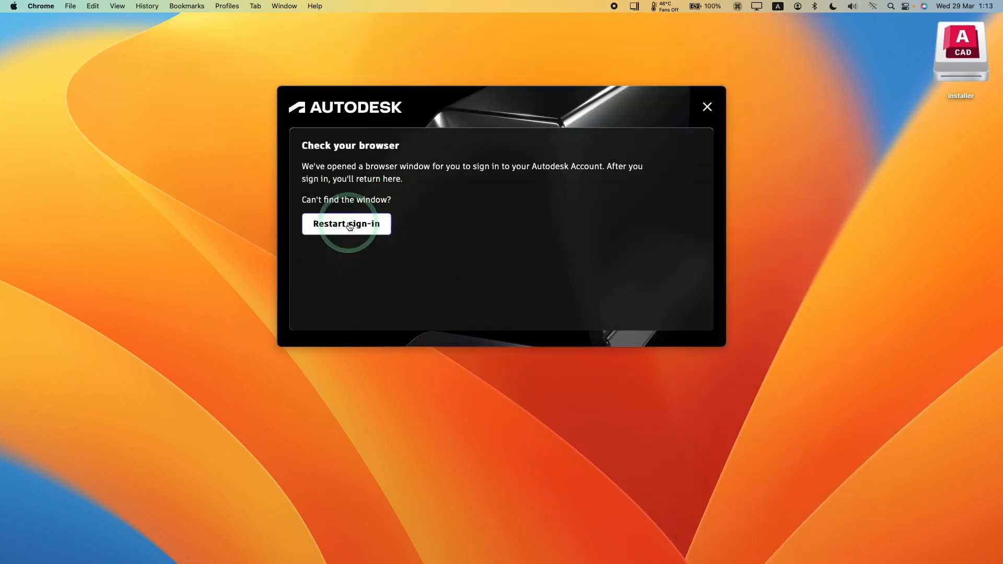
left_click(349, 226)
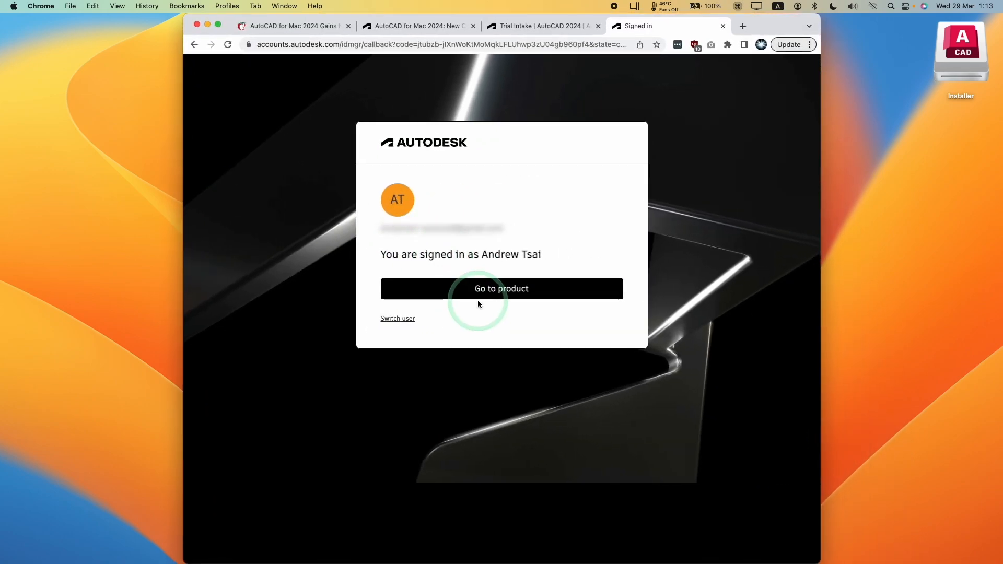
Go to product, let Chrome open Autodesk Identity Manager, and minimize the browser.
left_click(480, 295)
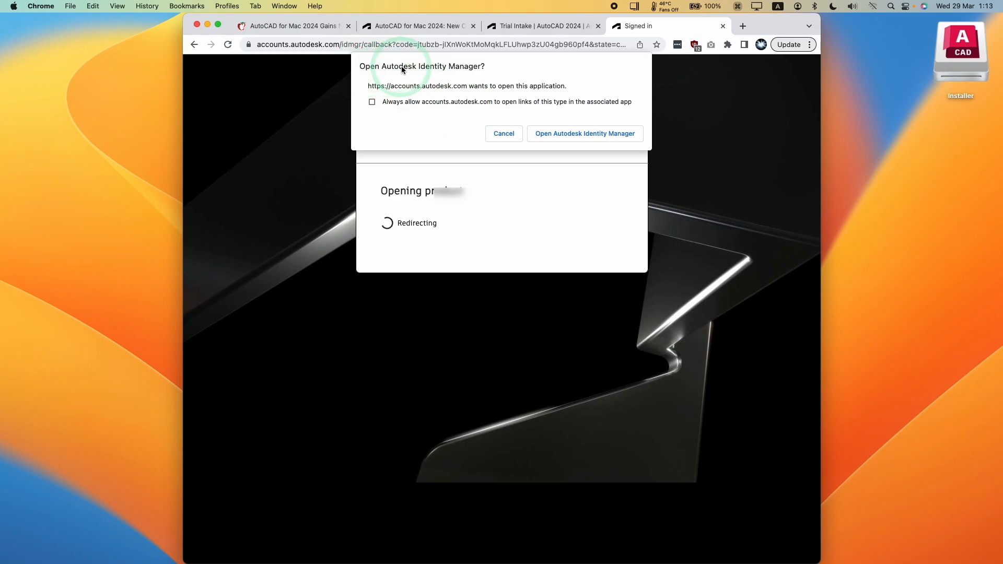
left_click(585, 134)
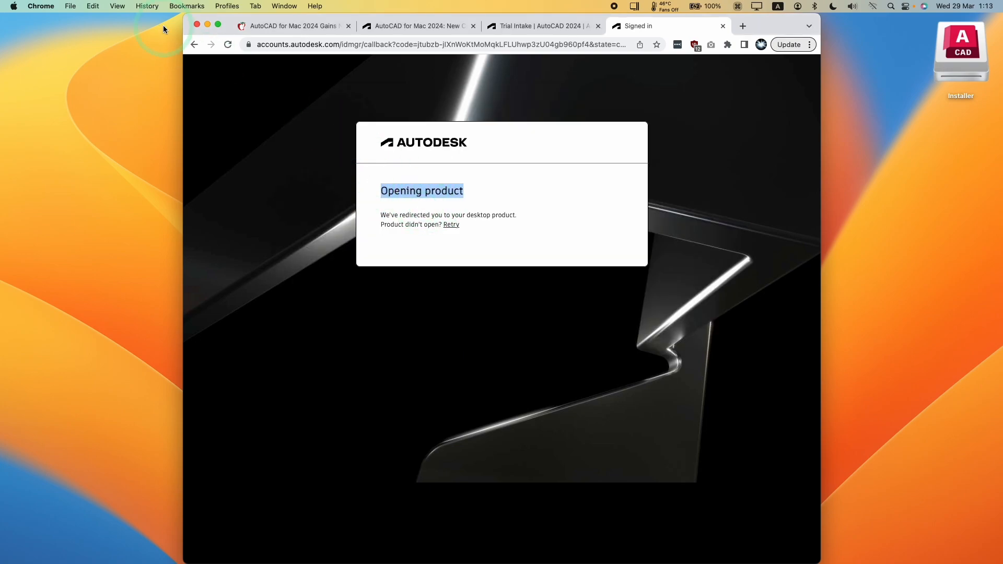
left_click(208, 26)
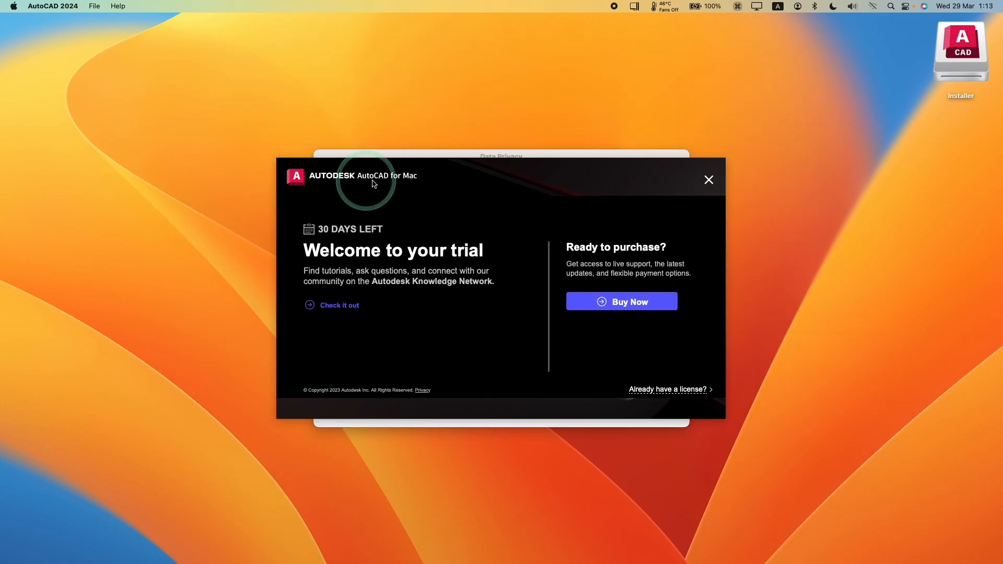
Dismiss the 30-day trial welcome and accept the Privacy Settings to reach the templates list.
left_click_drag(315, 254, 443, 252)
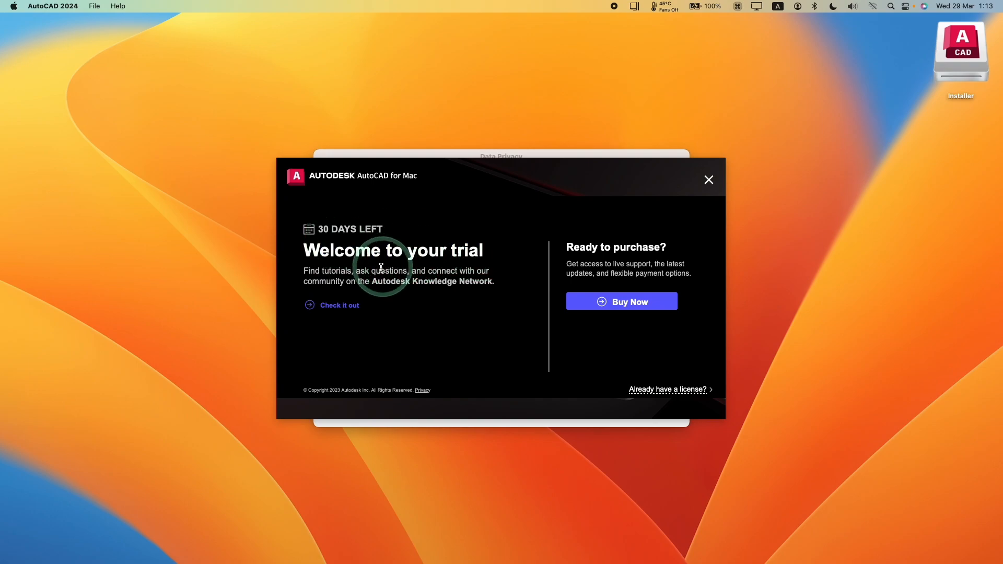
left_click(481, 329)
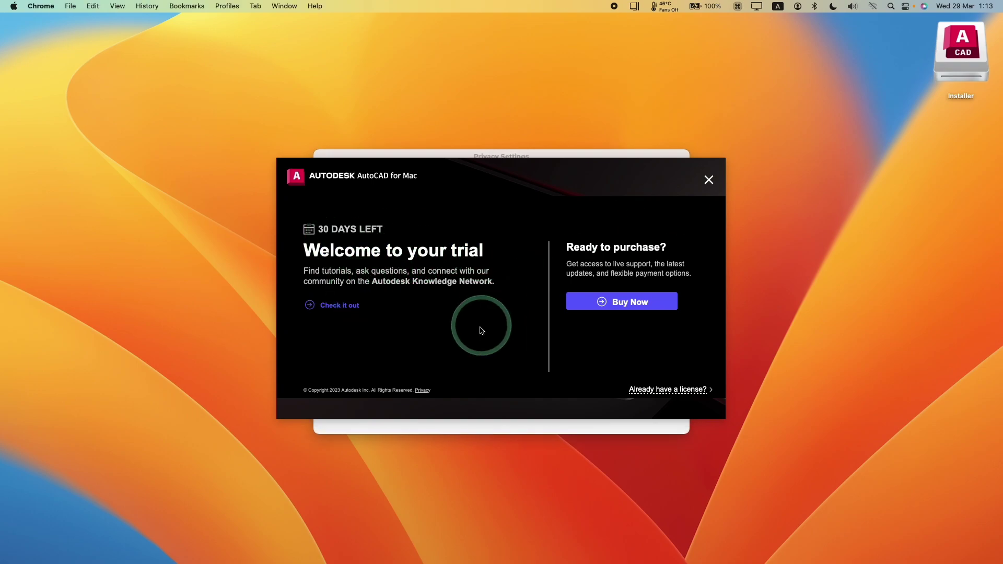
left_click(708, 181)
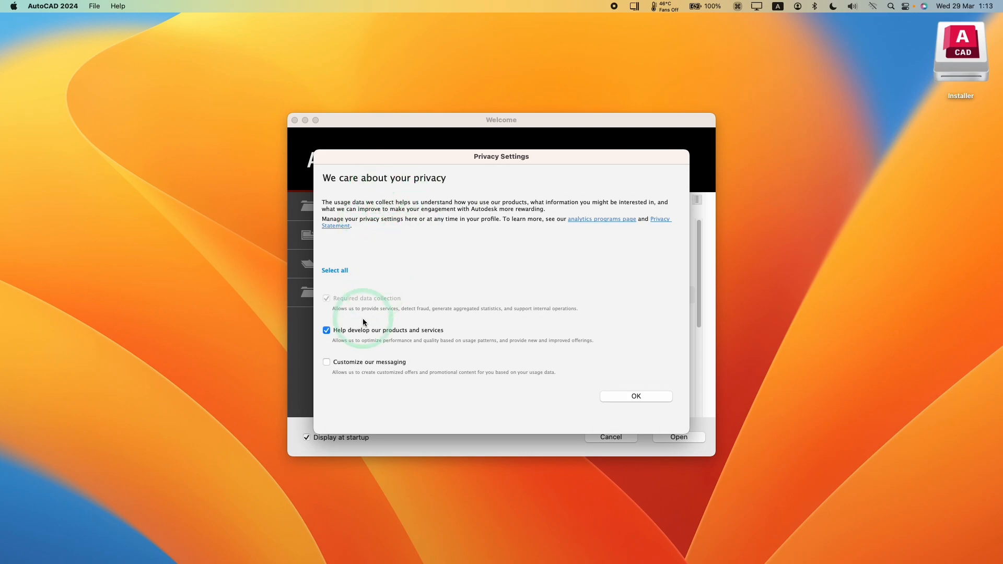
left_click(637, 397)
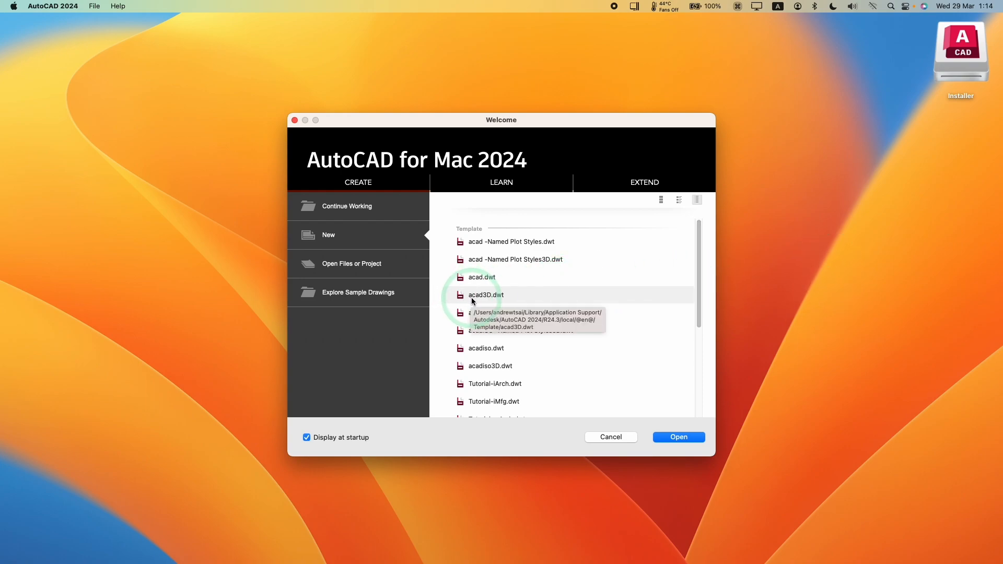
Create Drawing1 from acad3D.dwt, pan the empty model space, and reach the About AutoCAD info.
left_click(679, 437)
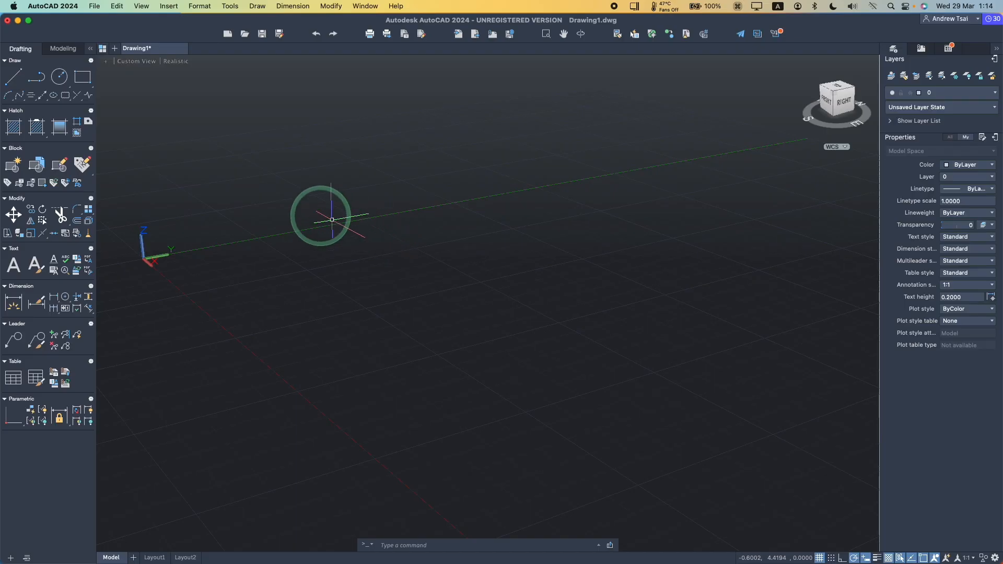
middle_click_drag(619, 470, 616, 325)
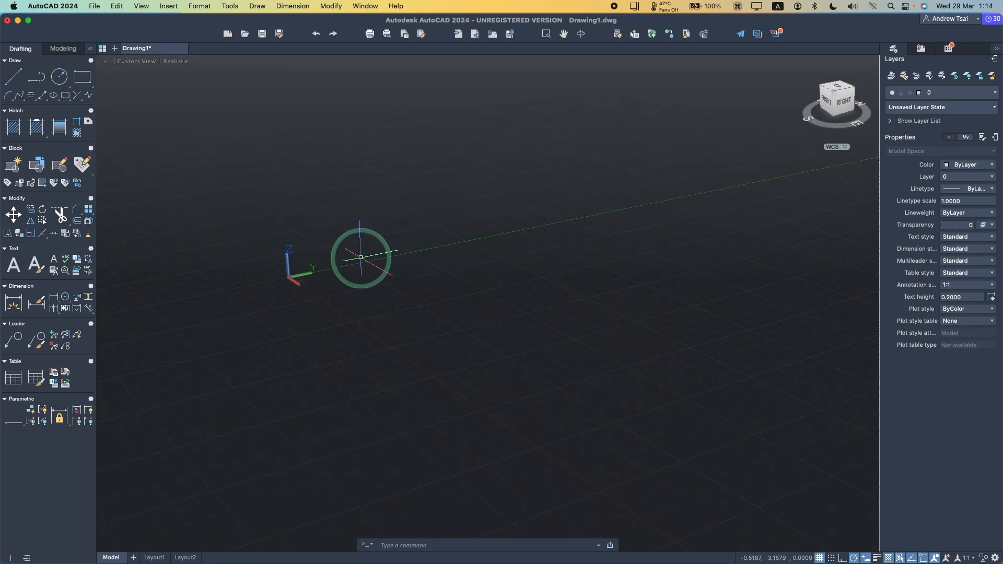
mouse_move(361, 253)
left_mouse_down()
mouse_move(255, 162)
mouse_move(228, 169)
left_mouse_up()
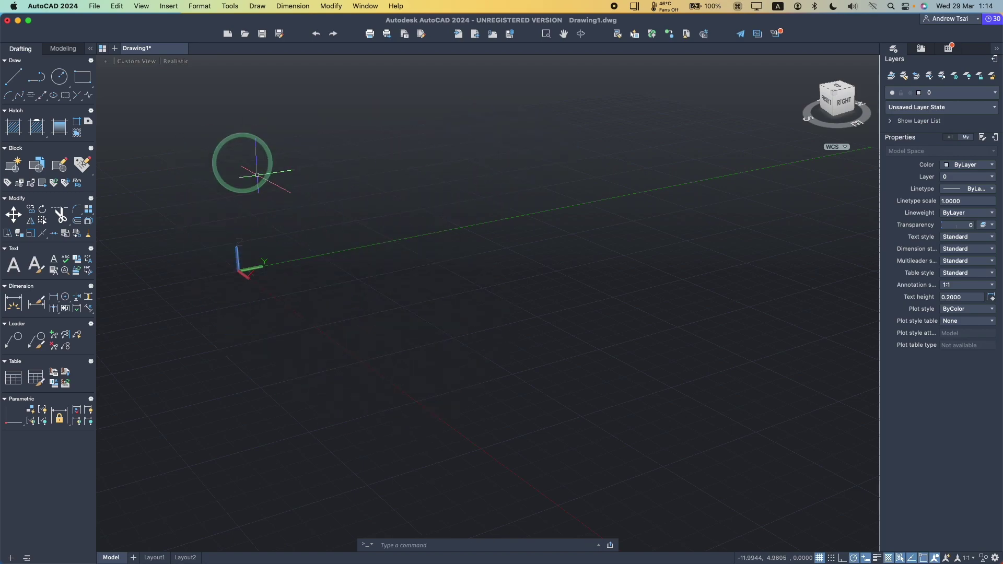
left_click(55, 7)
left_click(59, 16)
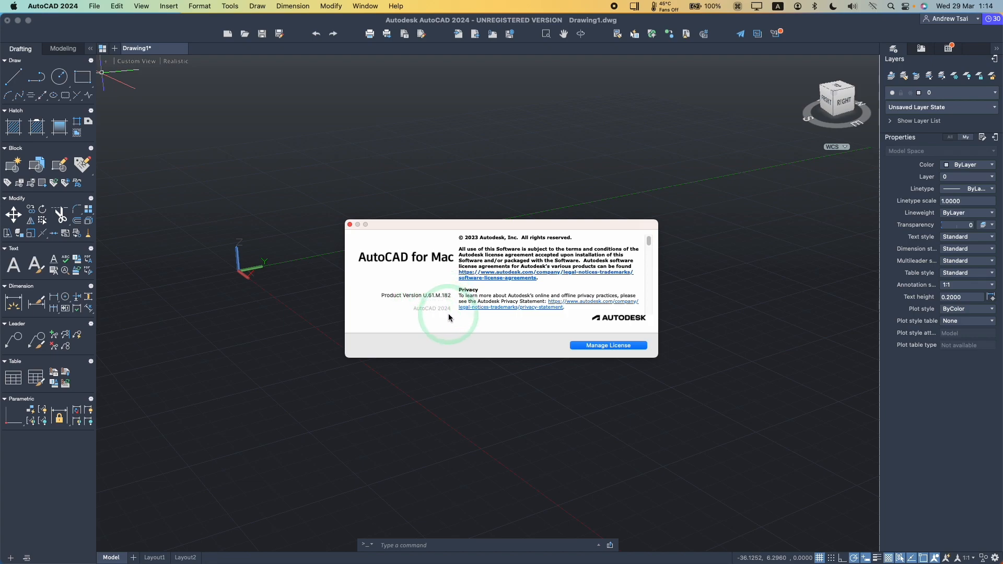
left_click(350, 225)
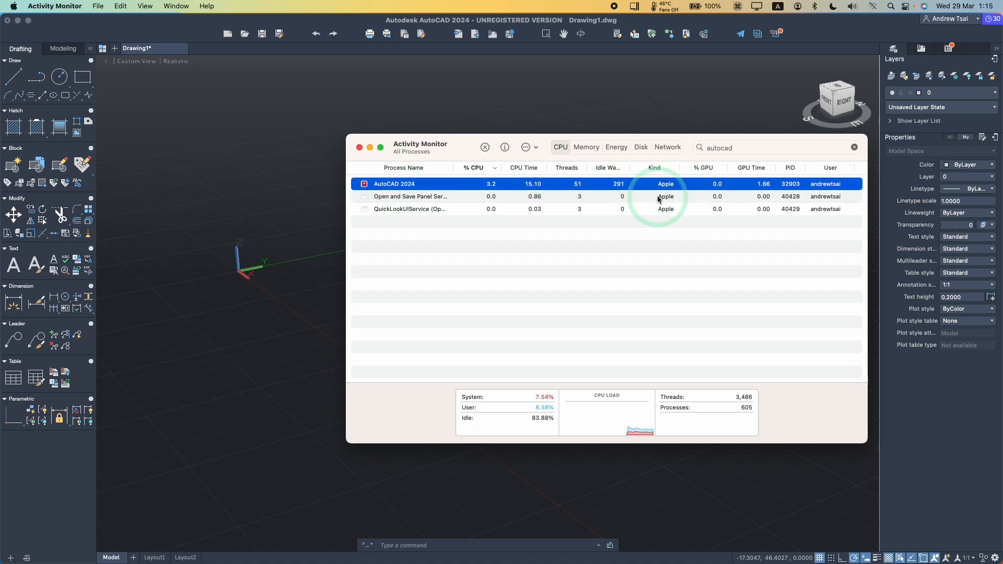
left_click(360, 148)
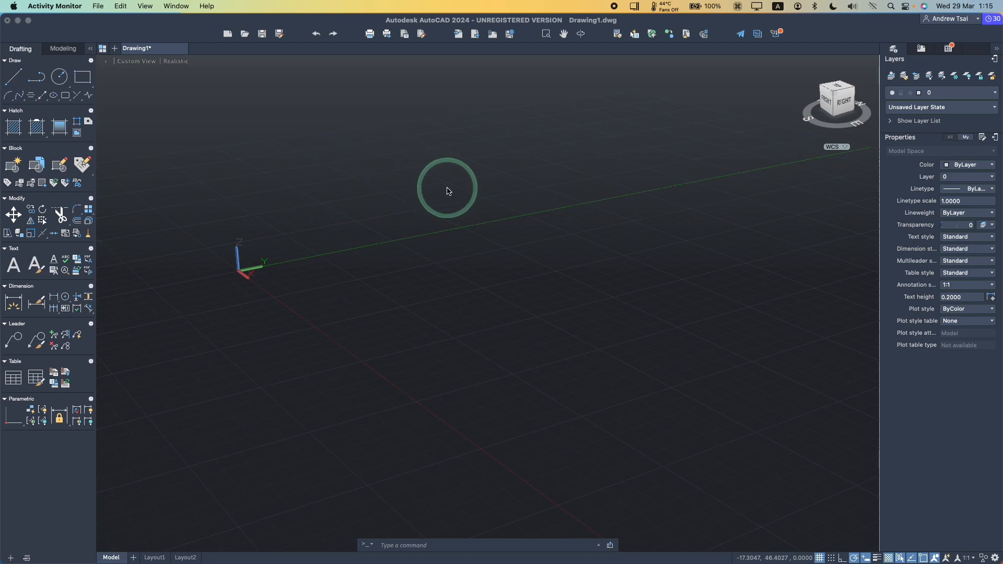
left_click_drag(360, 188, 235, 110)
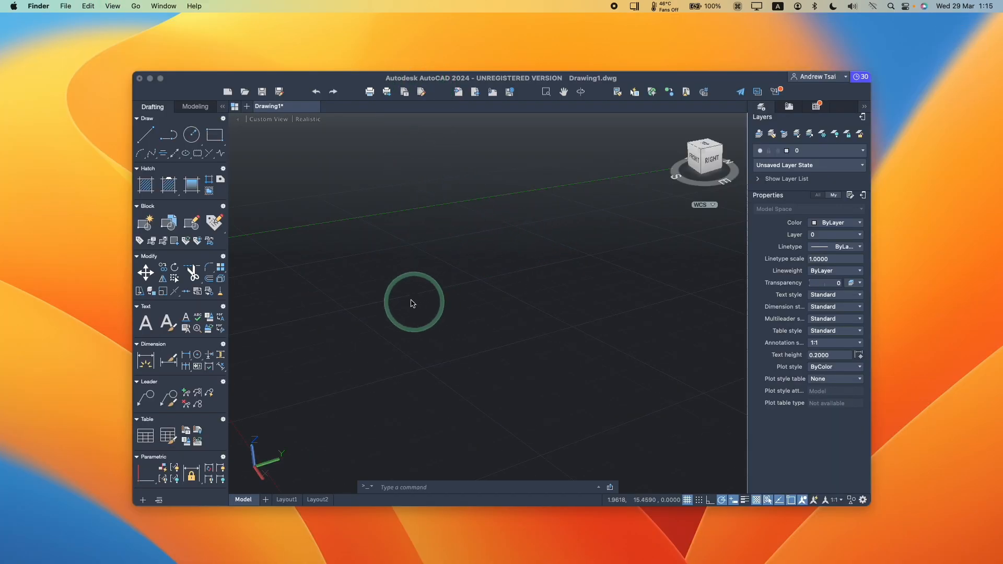
Pan the empty 3D model space within the smaller AutoCAD window.
mouse_move(513, 443)
middle_mouse_down()
mouse_move(519, 453)
mouse_move(540, 410)
mouse_move(604, 392)
middle_mouse_up()
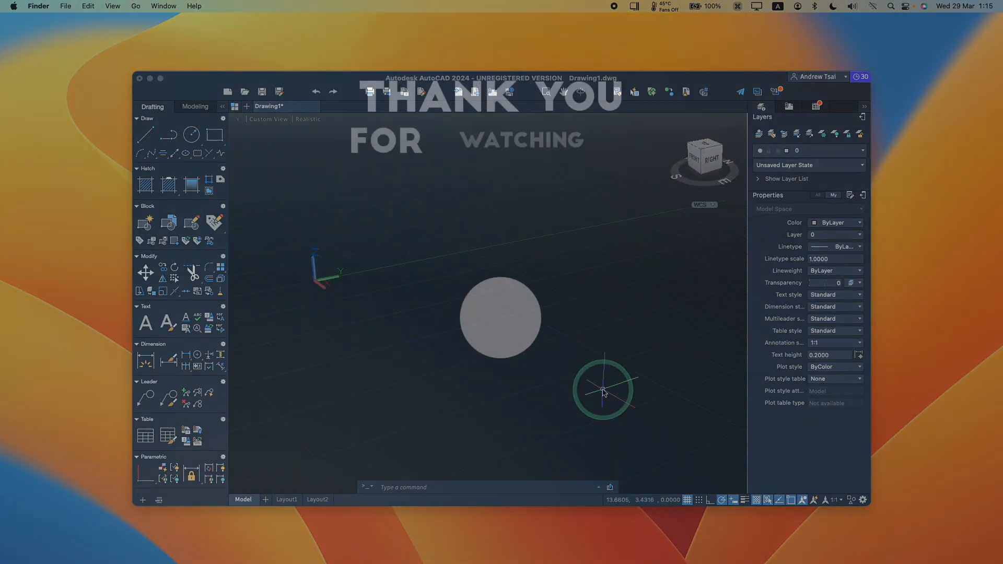